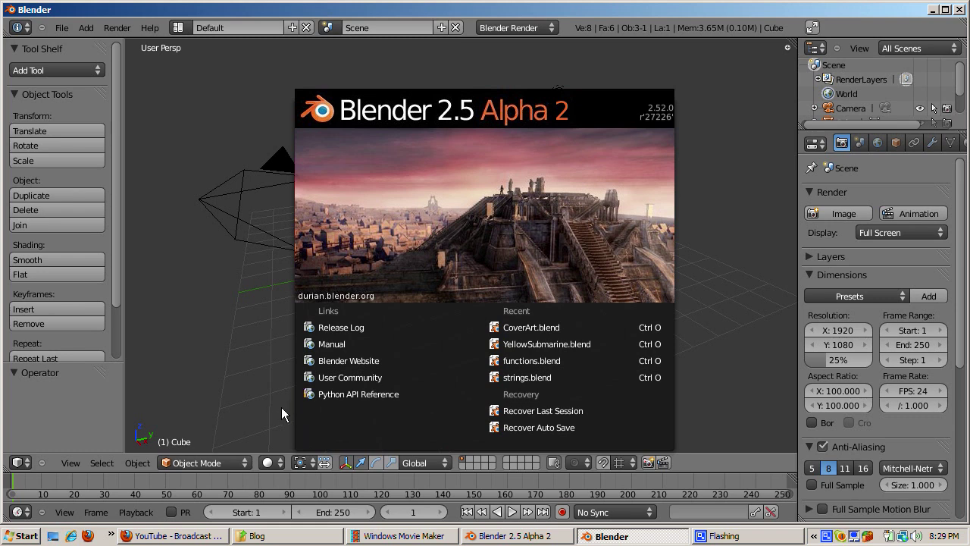
Dismiss the Blender 2.5 splash screen to reveal the default cube, camera and lamp
left_click(281, 407)
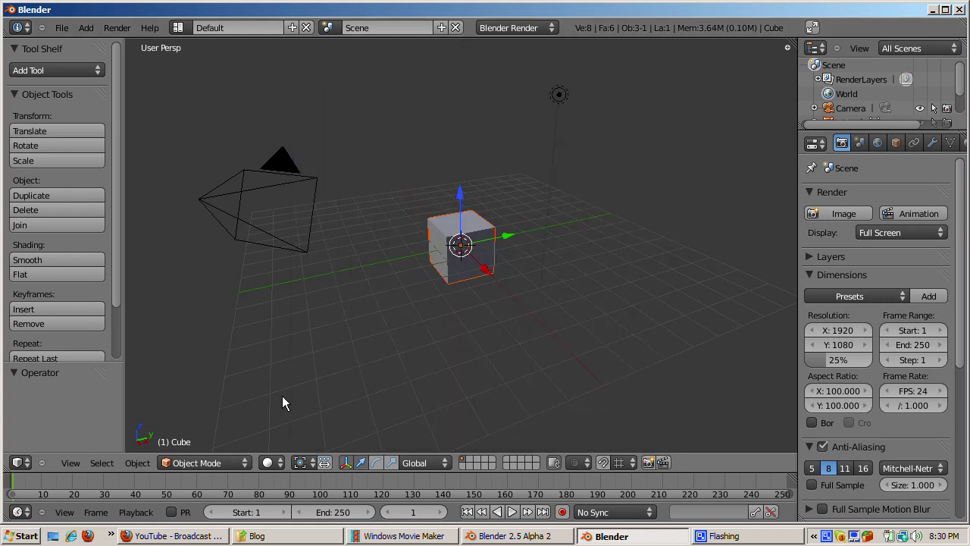
Delete the default cube and add a Tube mesh in its place
key("x")
left_click(475, 317)
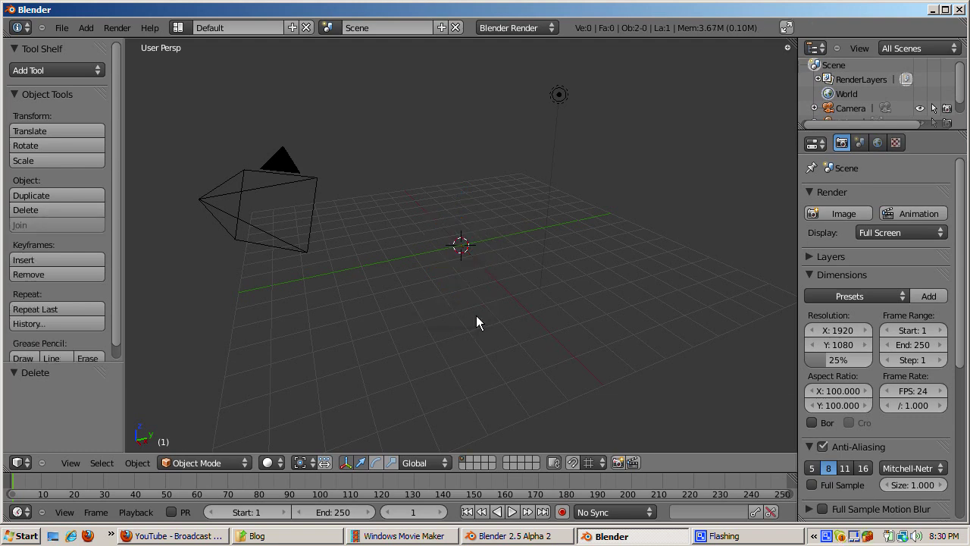
key("shift+a")
mouse_move(476, 315)
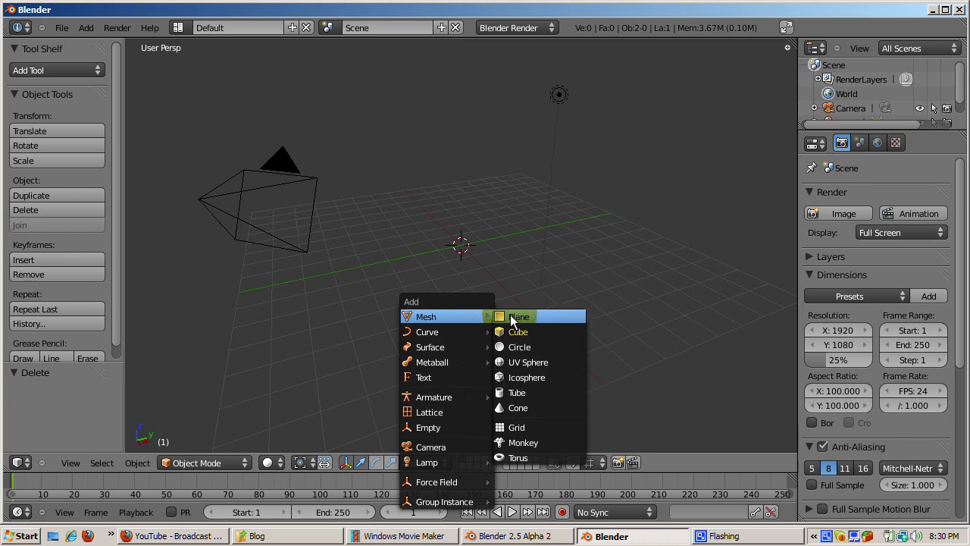
left_click(516, 396)
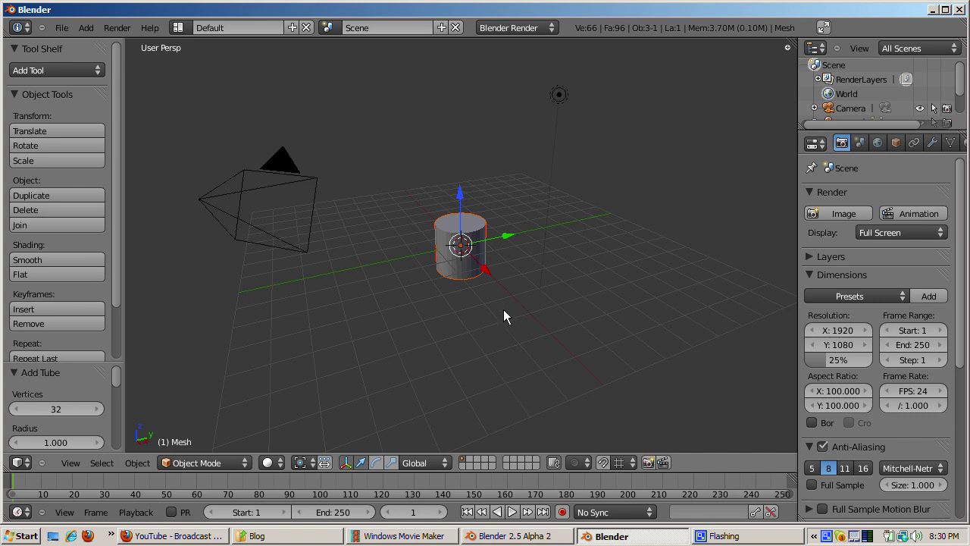
From the front view, set the tube's Y rotation to 90°
key("KP_1")
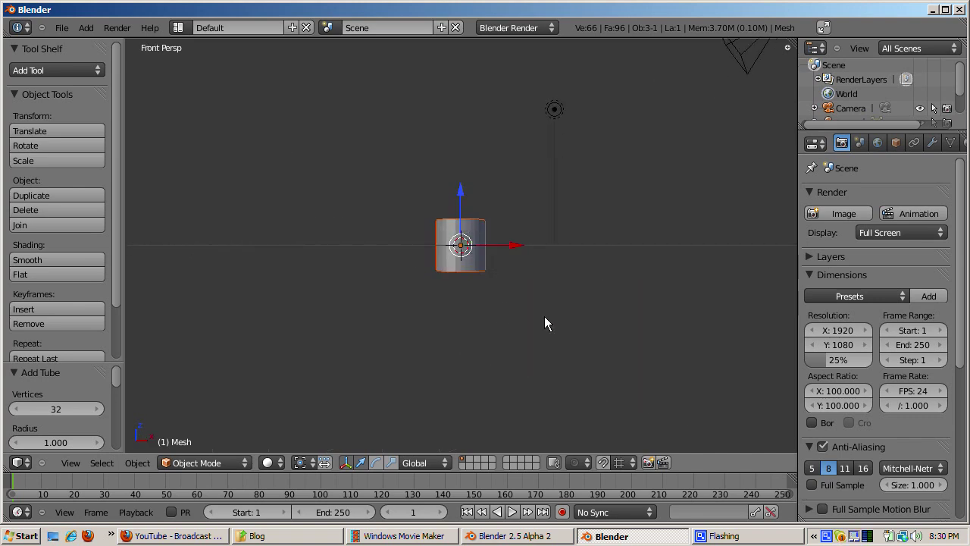
key("n")
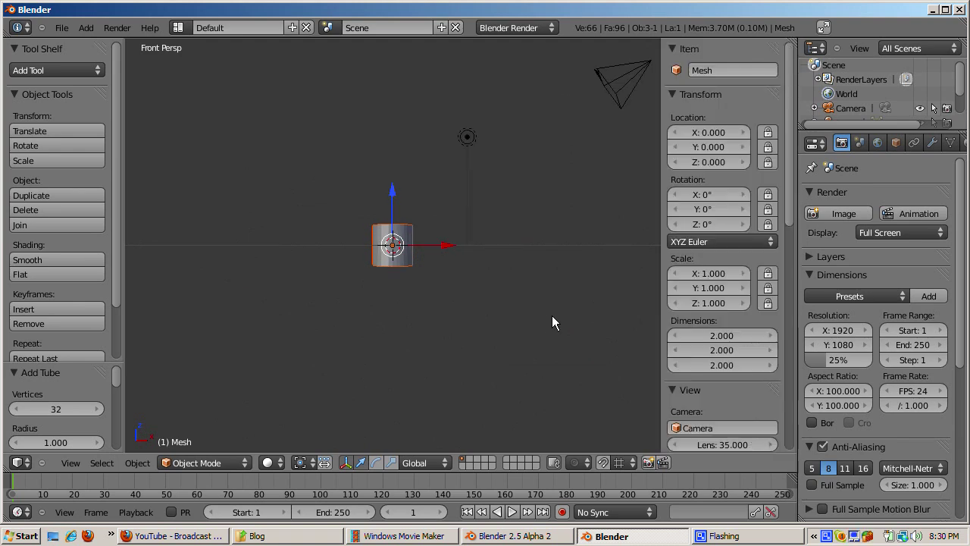
left_click(704, 210)
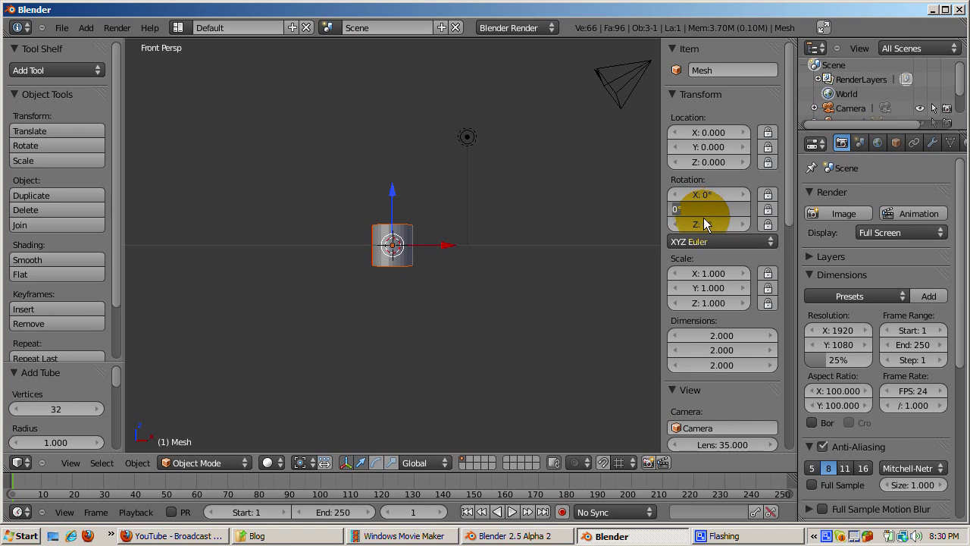
type("90")
key("Return")
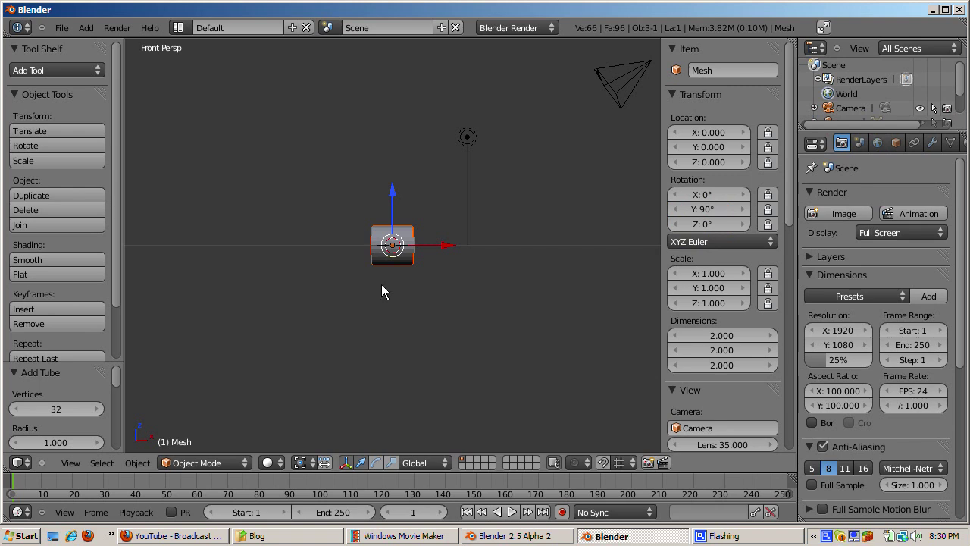
In orthographic view, stretch the tube 6 times along X
key("KP_5")
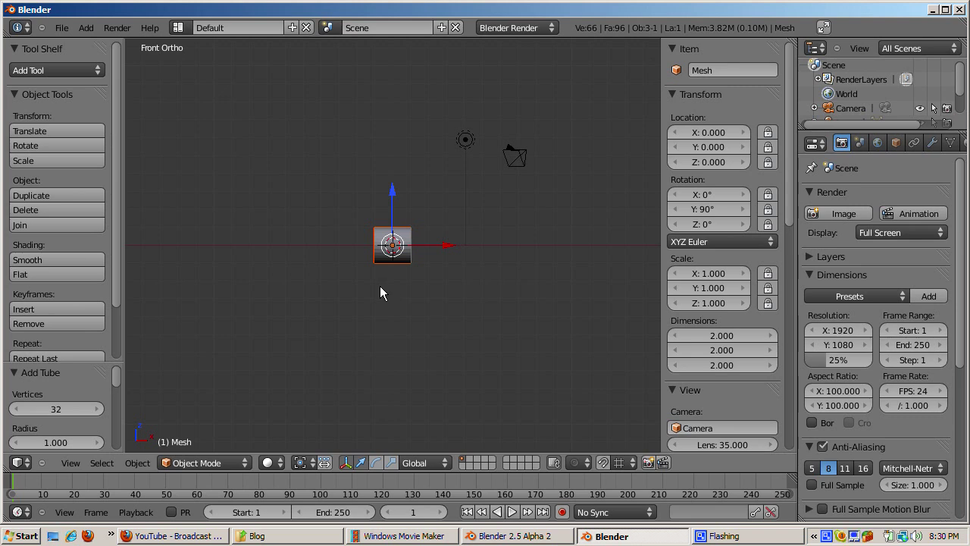
key("s")
type("x")
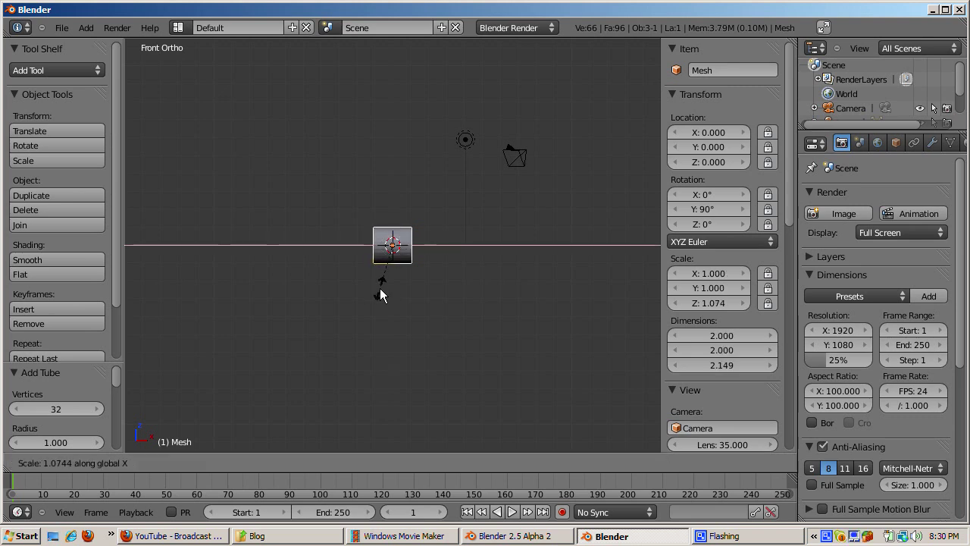
type("6")
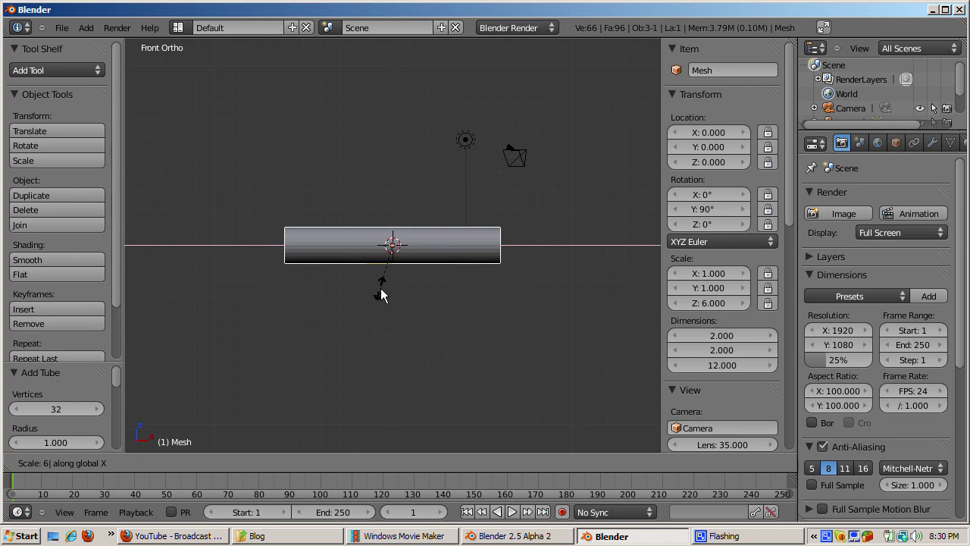
key("Return")
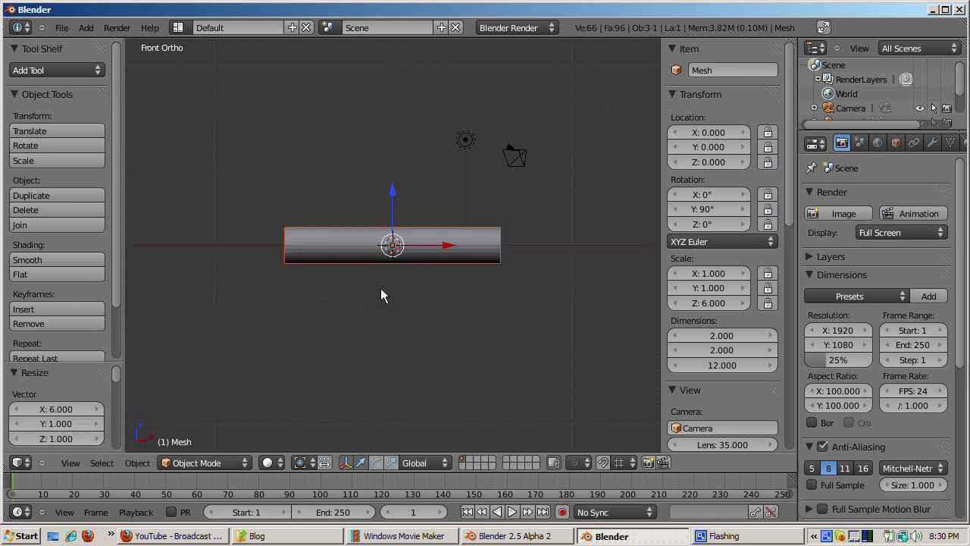
Enter Edit Mode on the tube in edge select with everything deselected
key("Tab")
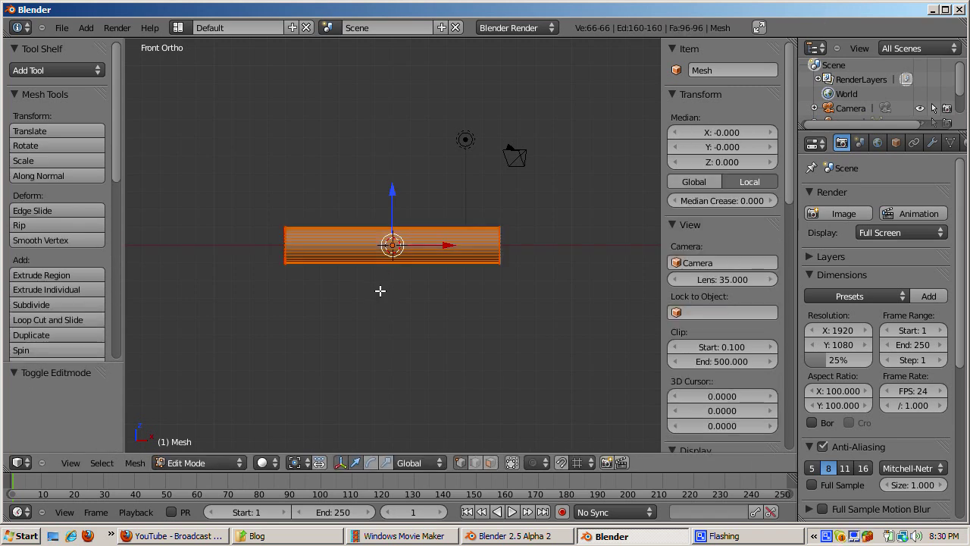
left_click(476, 462)
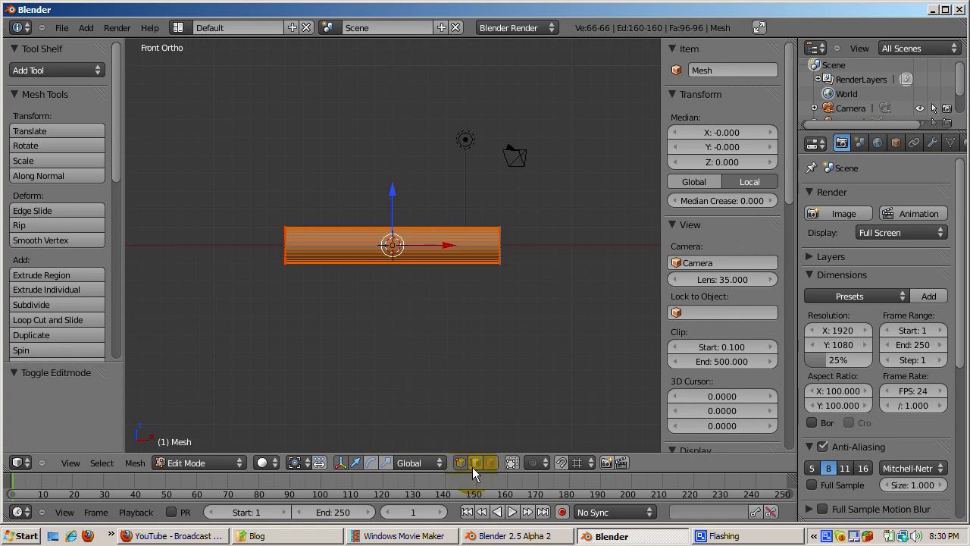
key("a")
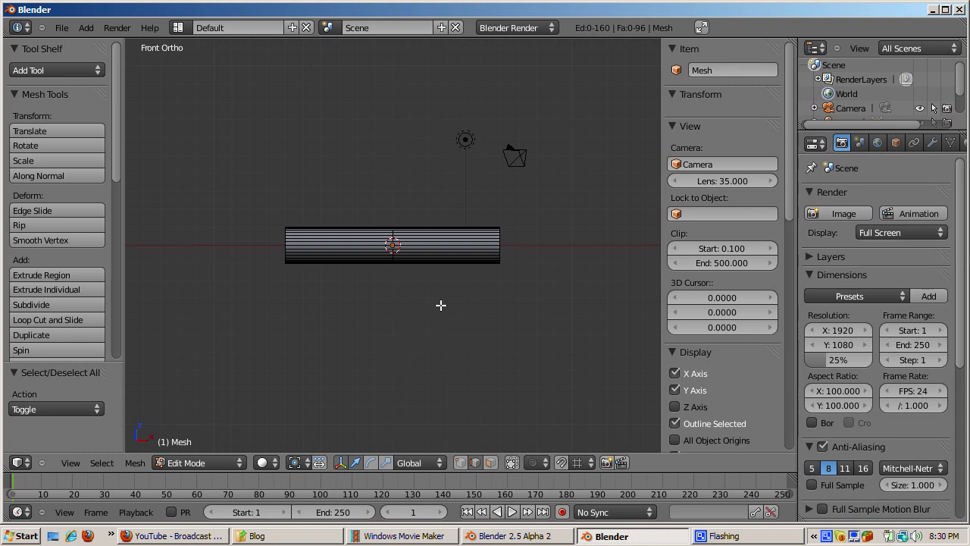
mouse_move(378, 231)
left_mouse_down()
mouse_move(359, 216)
mouse_move(363, 244)
left_mouse_up()
right_click(363, 244)
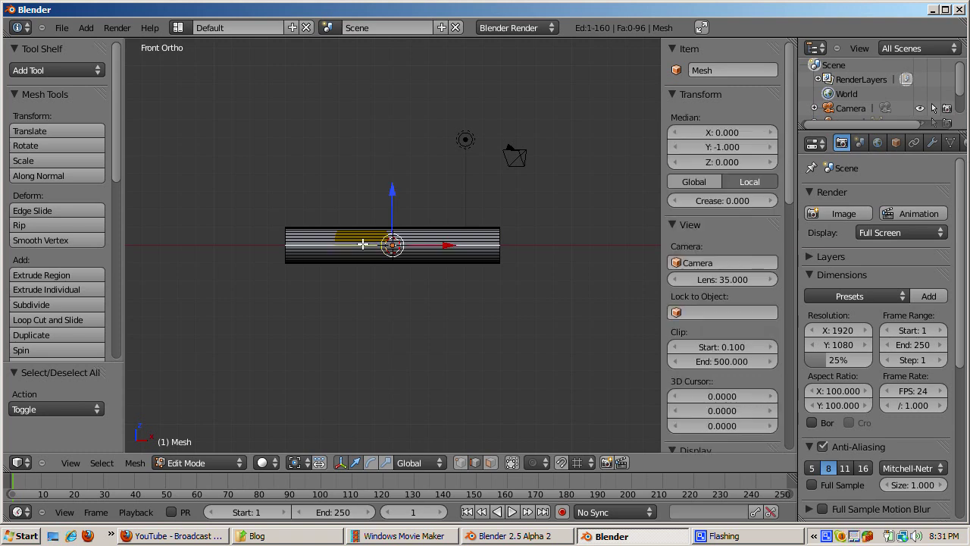
left_click(359, 212)
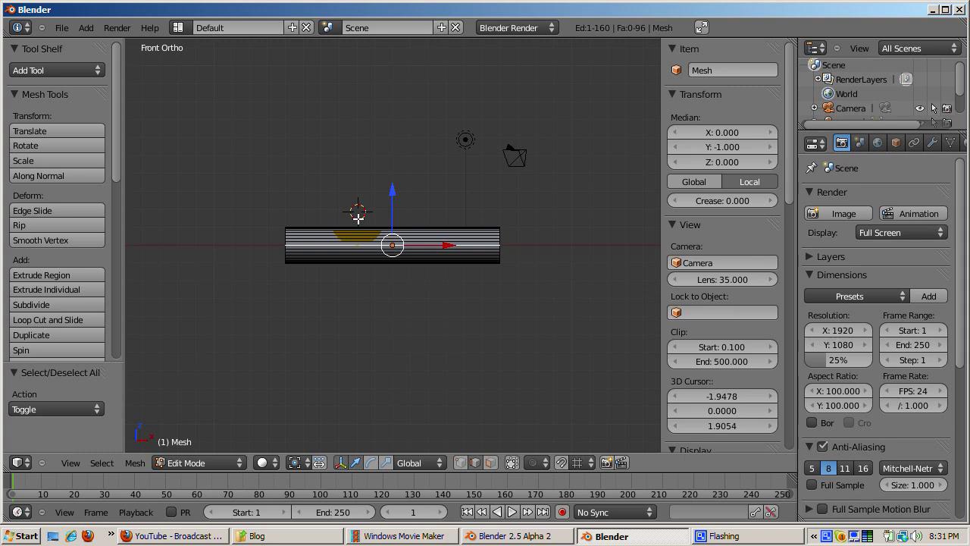
Box-select the tube's lengthwise edges, subdivide them four times, and return to Object Mode
key("b")
left_click_drag(357, 218, 421, 283)
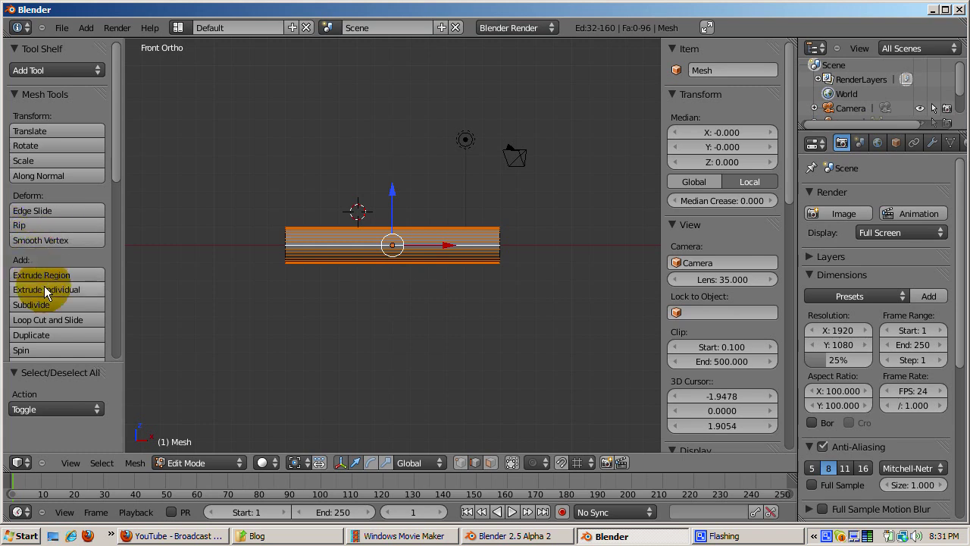
left_click(54, 305)
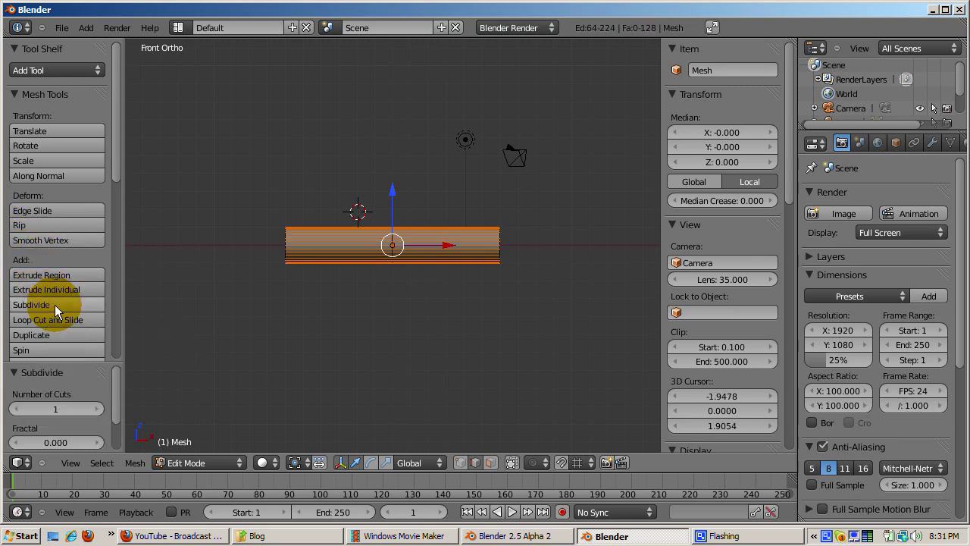
left_click(53, 305)
left_click(53, 304)
left_click(53, 305)
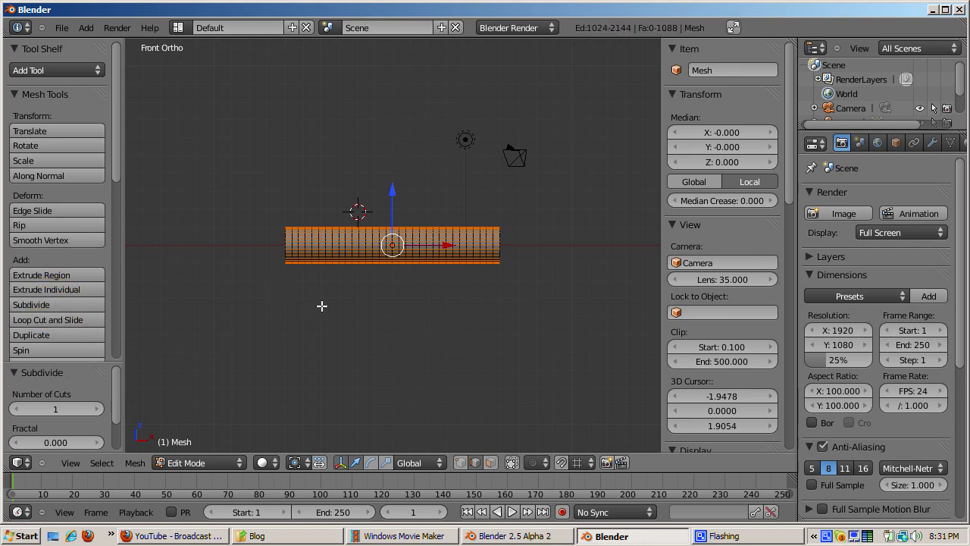
key("Tab")
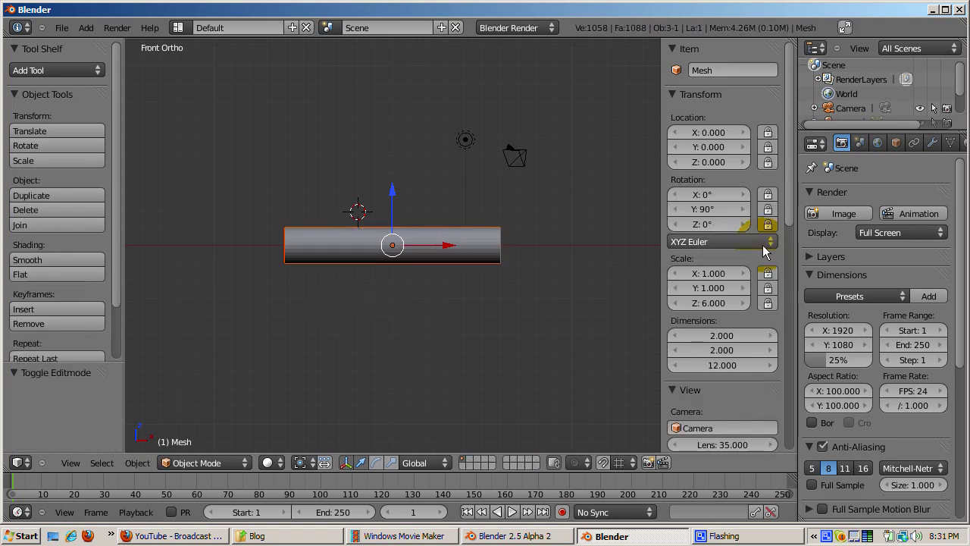
Add a Curve modifier to the tube and check its empty Object field
left_click(932, 143)
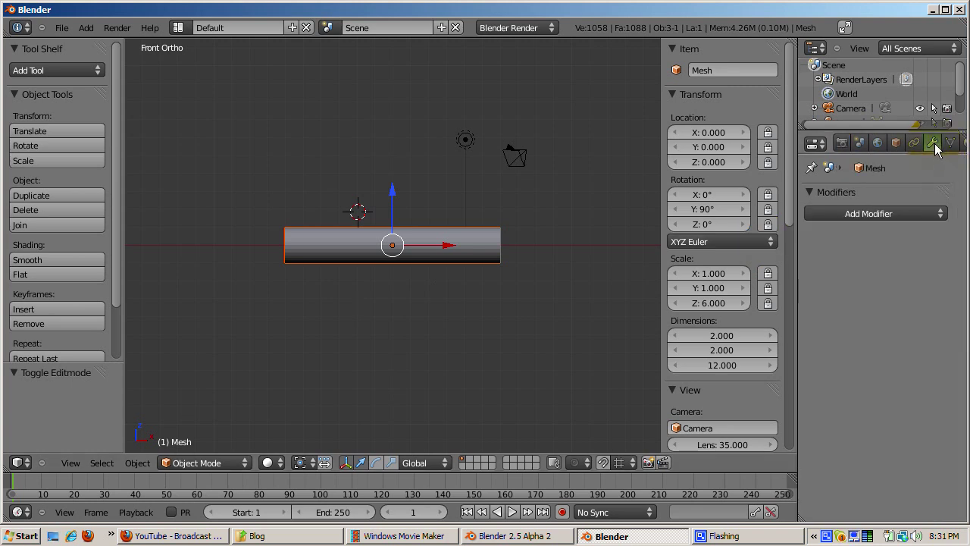
left_click(892, 215)
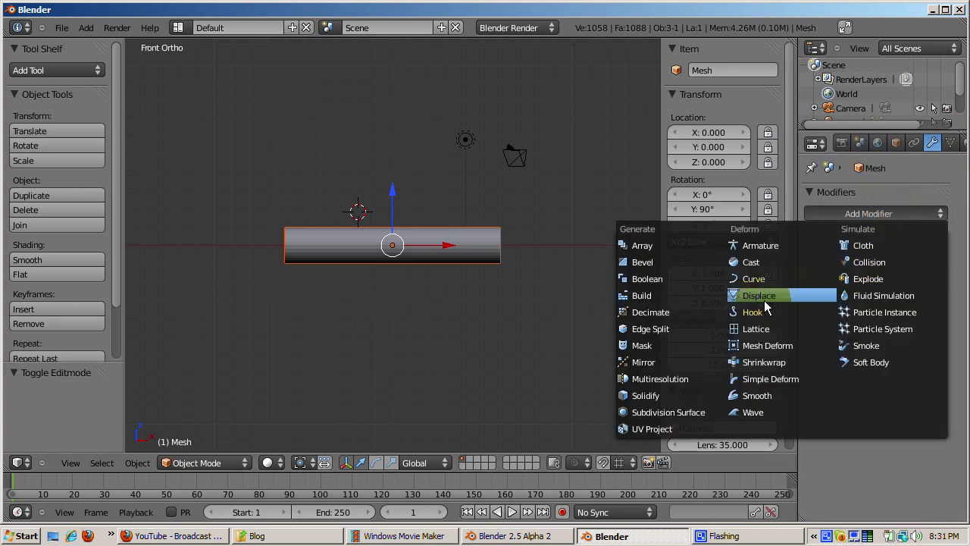
left_click(753, 278)
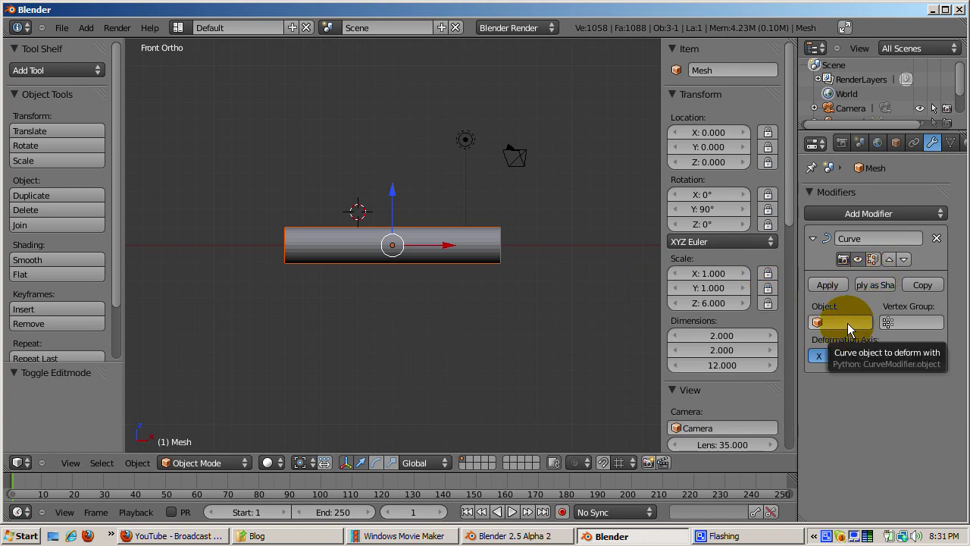
left_click(815, 324)
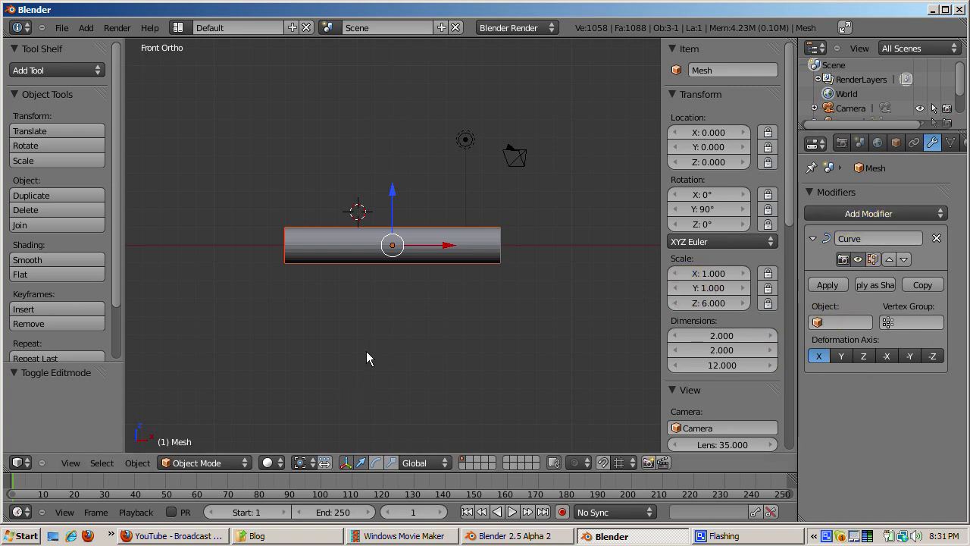
key("shift+a")
mouse_move(356, 340)
Add a NURBS curve below the tube
left_click(384, 323)
key("shift+a")
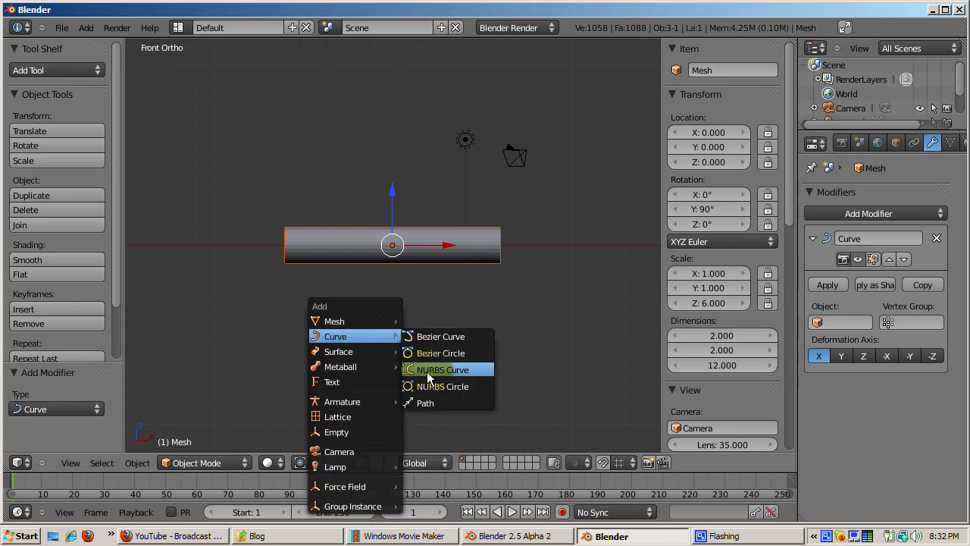
left_click(426, 371)
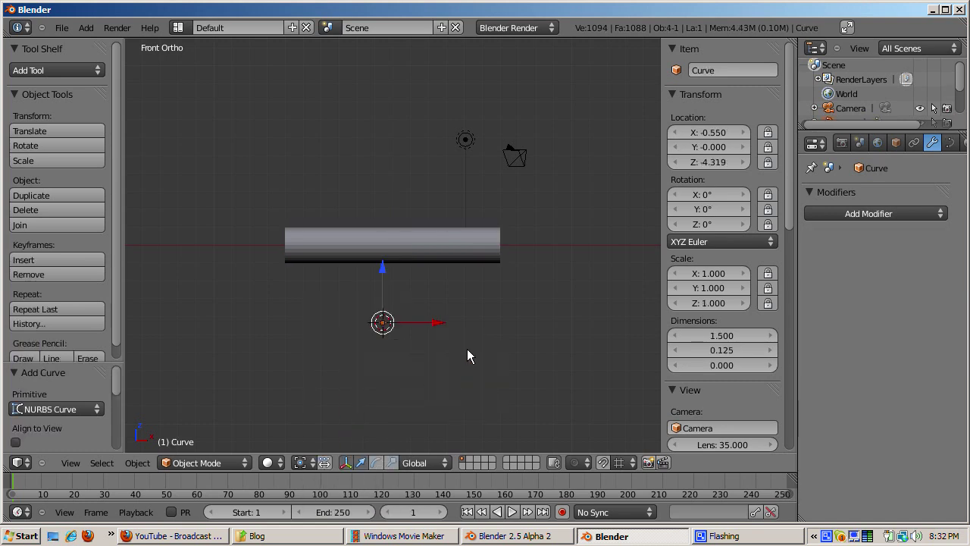
Name the curve TubePath and rotate it 90° about X
left_click(713, 72)
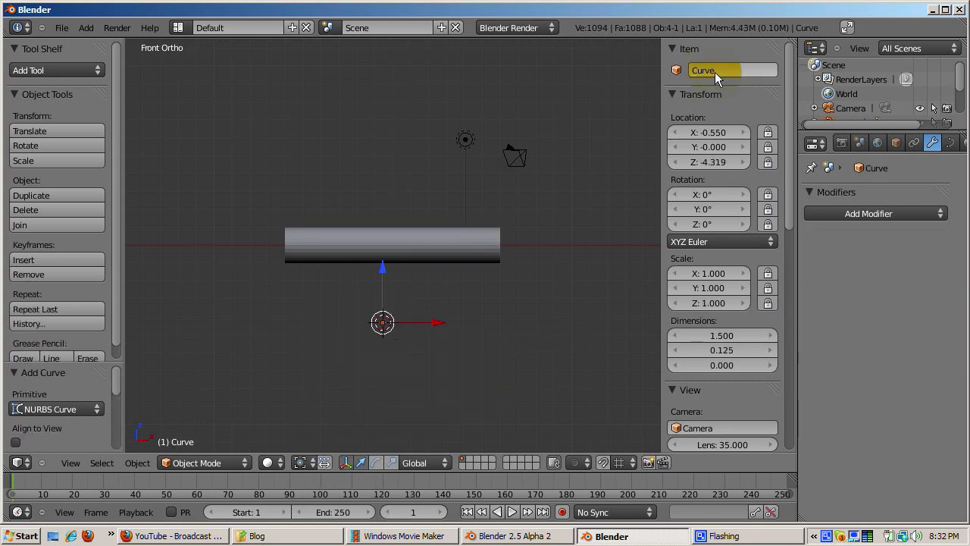
type("TubePath")
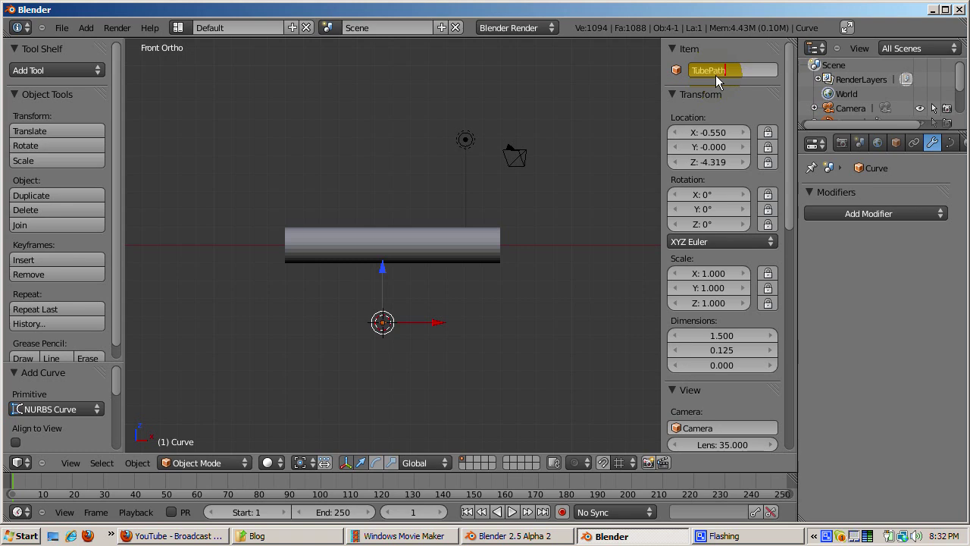
key("Return")
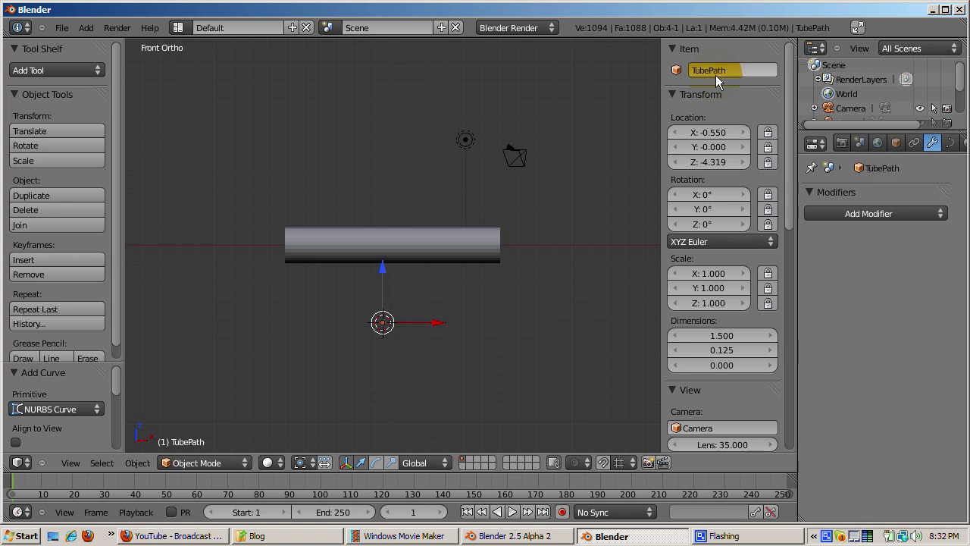
left_click(708, 194)
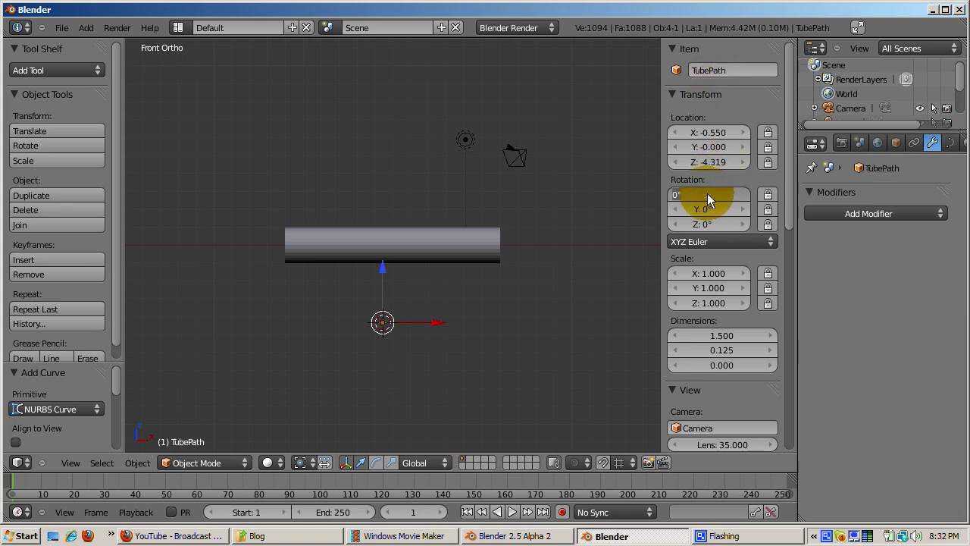
type("90")
key("Return")
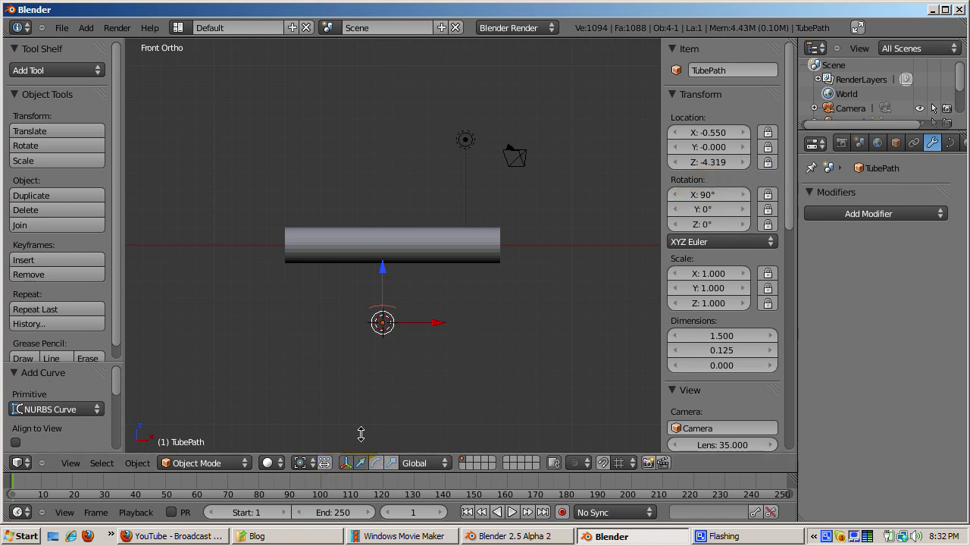
Enable Endpoint U on TubePath's active spline
key("Tab")
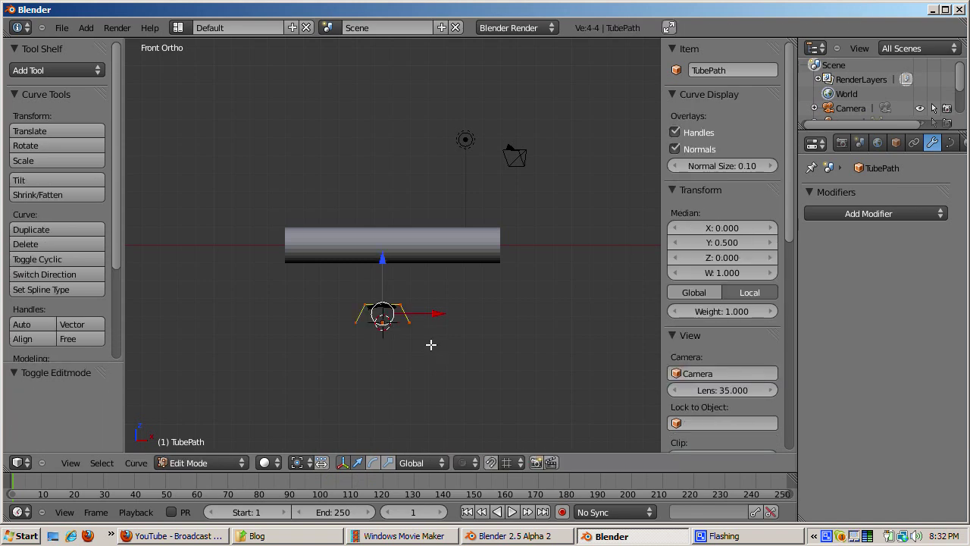
left_click(949, 143)
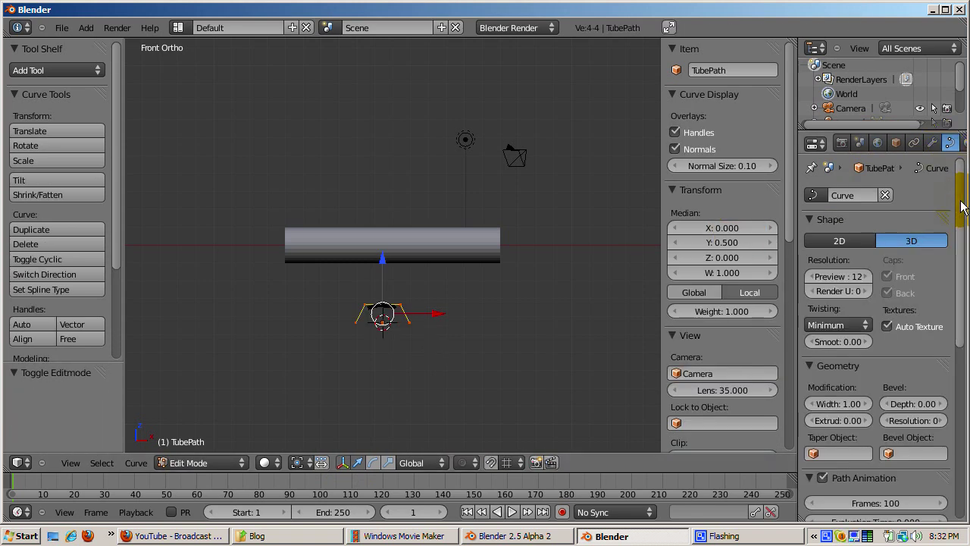
left_click_drag(960, 210, 963, 292)
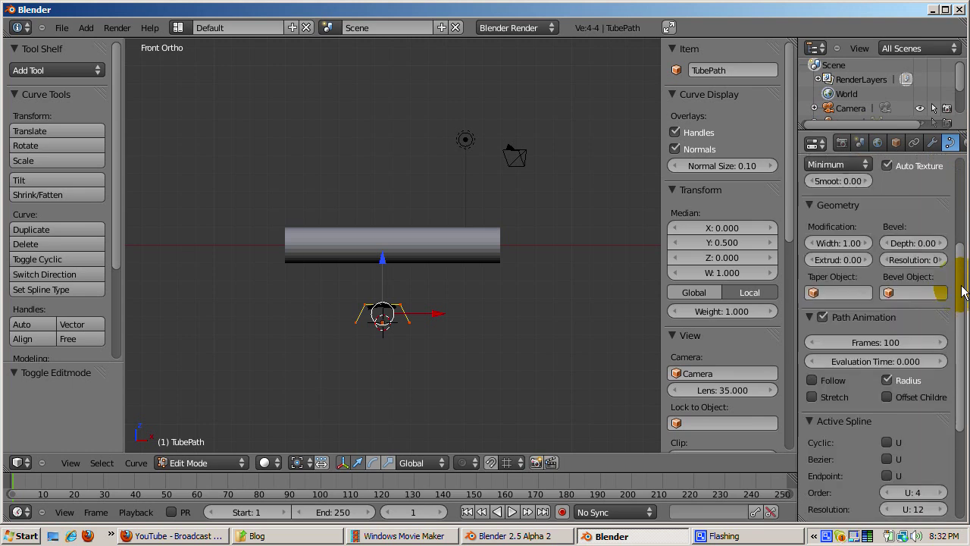
left_click(888, 475)
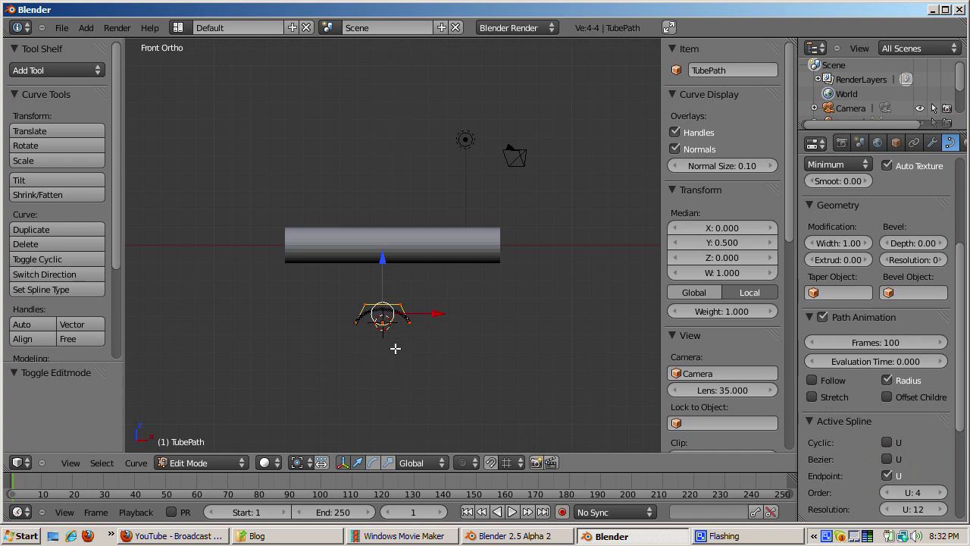
scroll(395, 347, "up", 2)
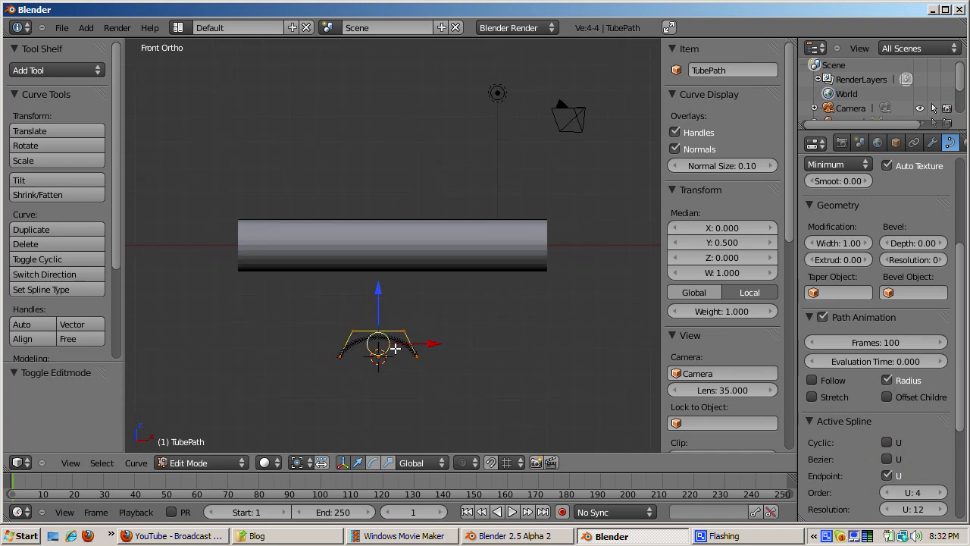
Snap TubePath to the tube's centre at 0, 0, 0 and switch to wireframe shading
key("Tab")
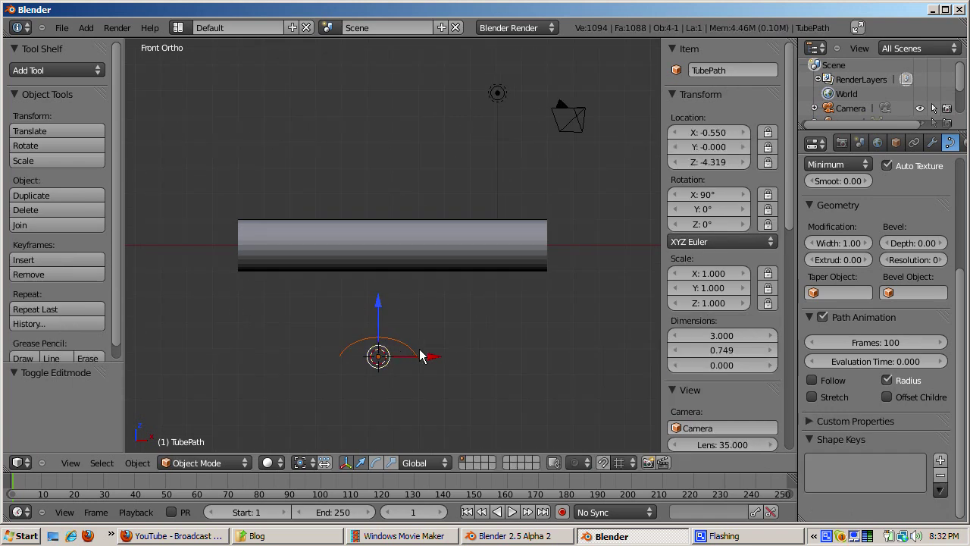
right_click(406, 255)
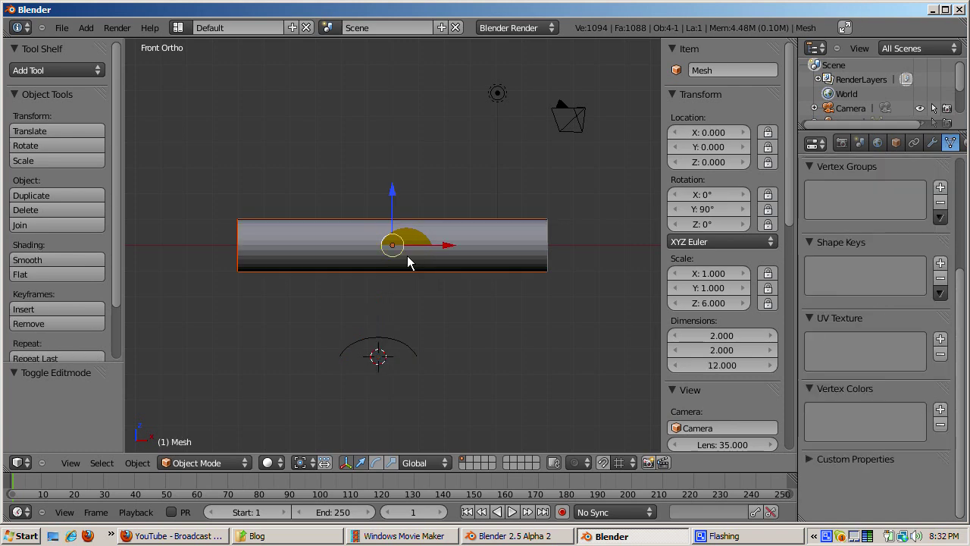
key("shift+s")
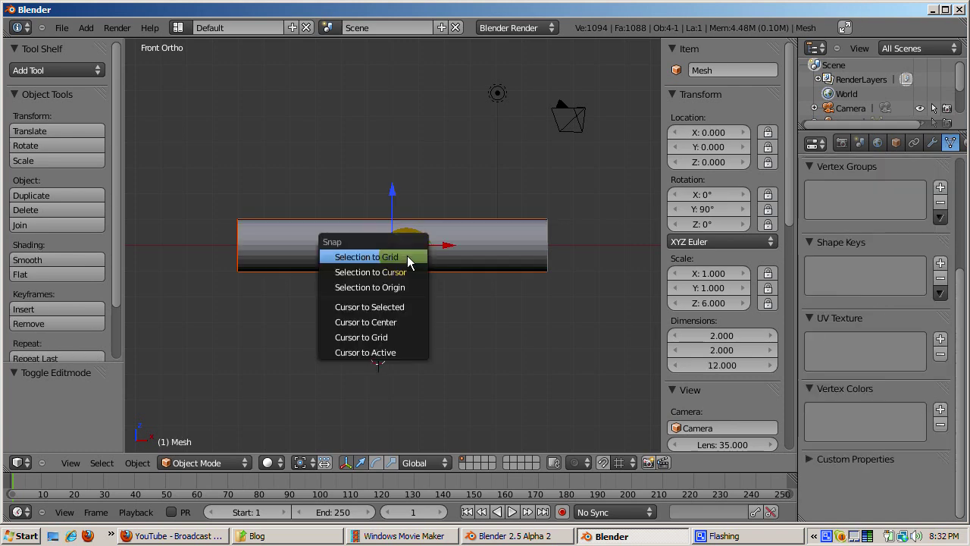
left_click(395, 306)
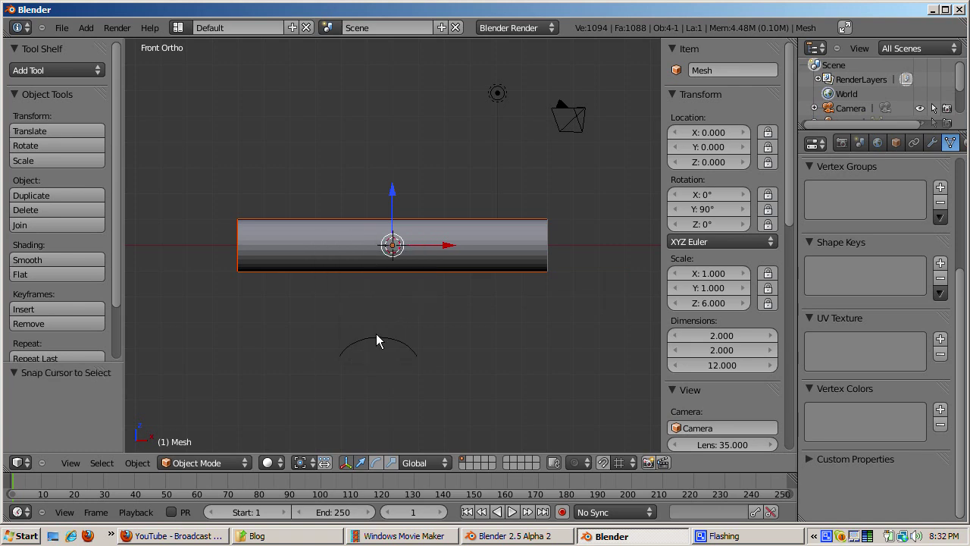
right_click(375, 333)
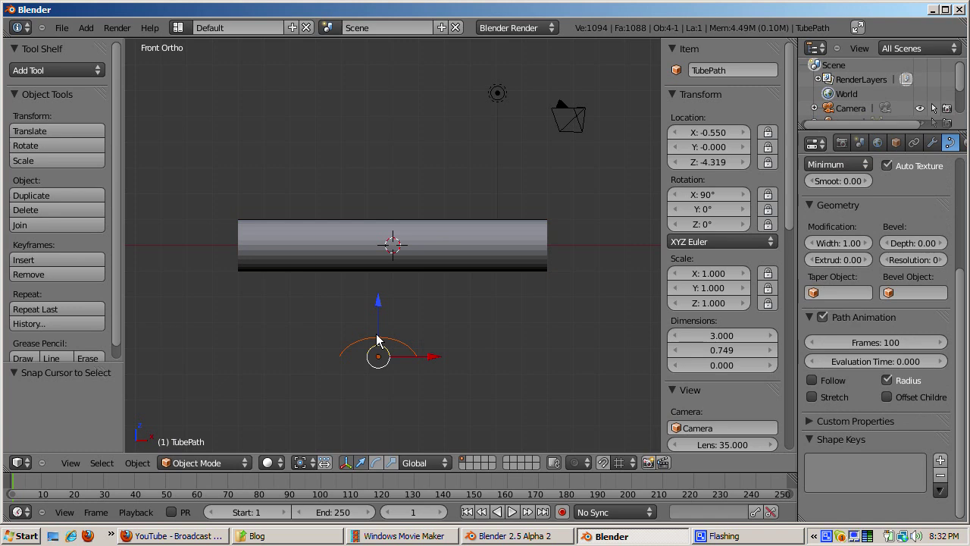
key("shift+s")
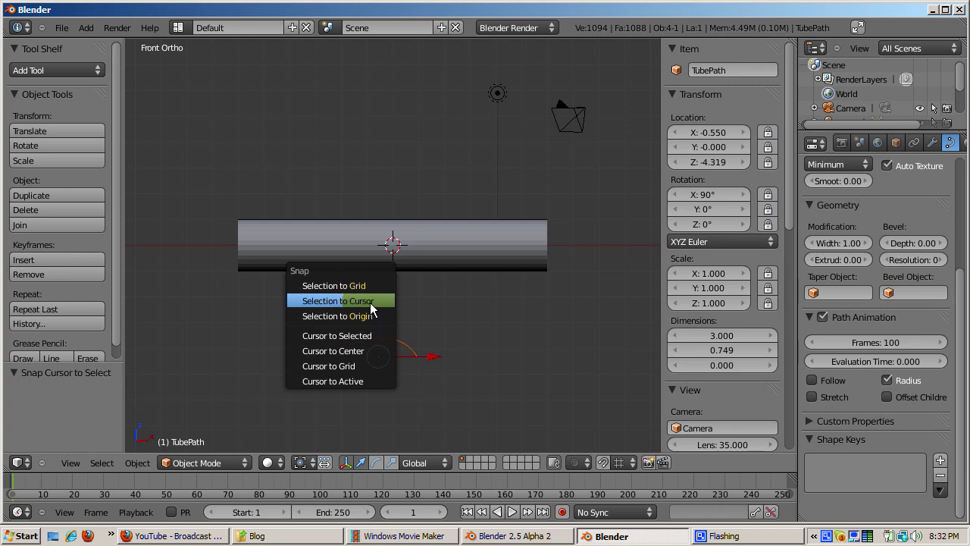
left_click(370, 302)
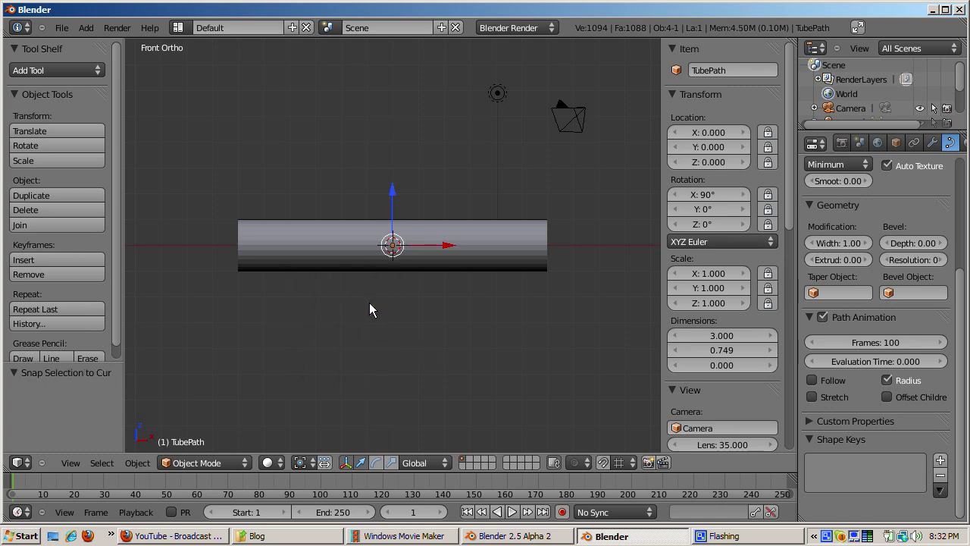
key("z")
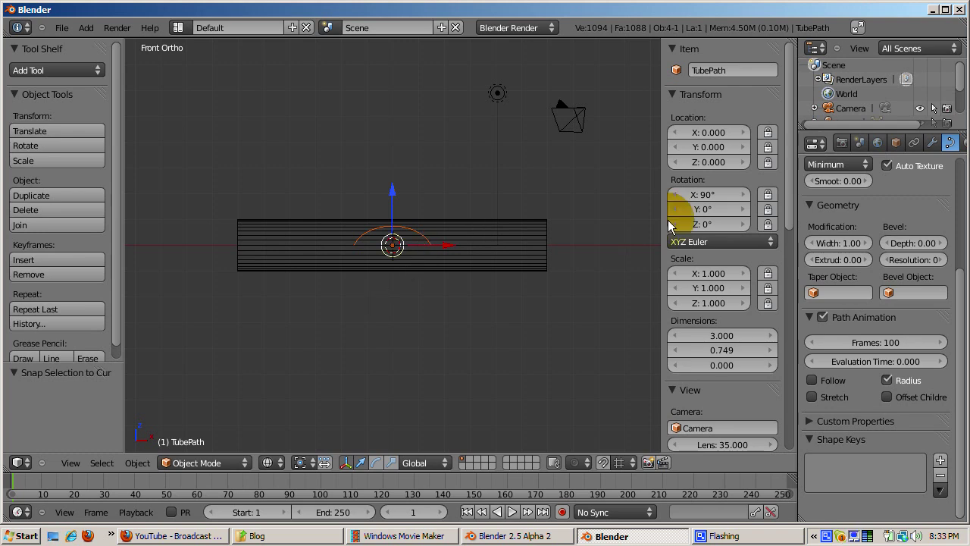
Select the bent tube, enlarge the Outliner to list all objects, then select TubePath
right_click(546, 267)
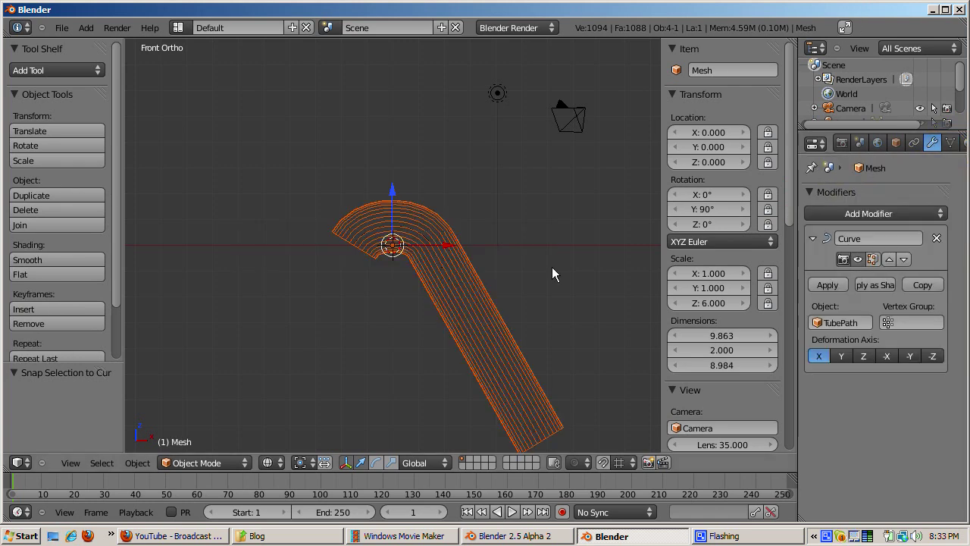
mouse_move(872, 131)
left_mouse_down()
mouse_move(859, 183)
mouse_move(868, 135)
left_mouse_up()
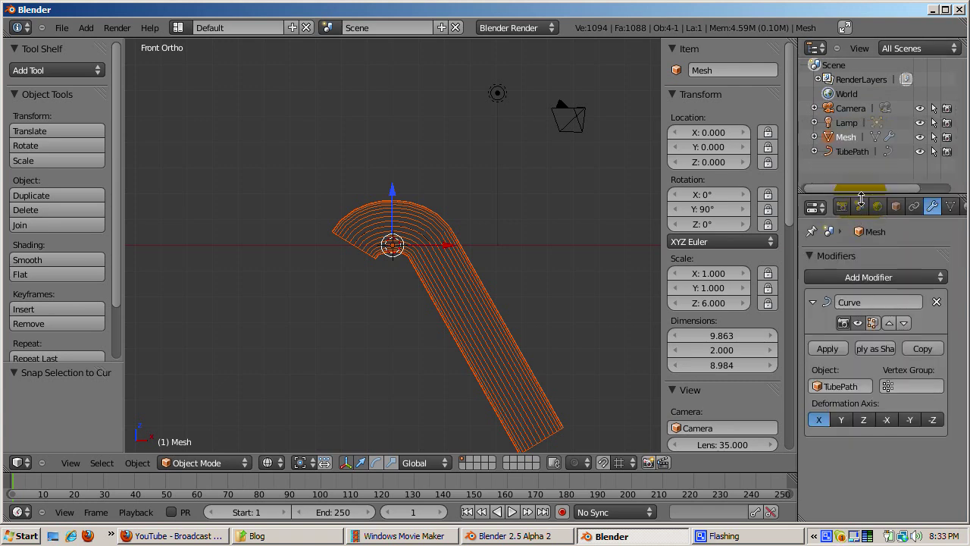
right_click(412, 229)
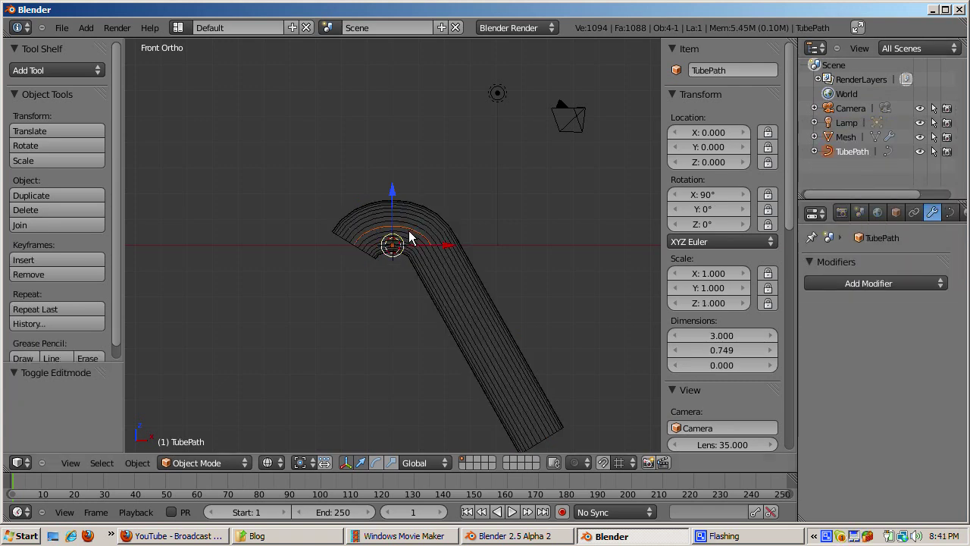
Move TubePath's left-end control point to the right, then reselect the tube mesh
key("Tab")
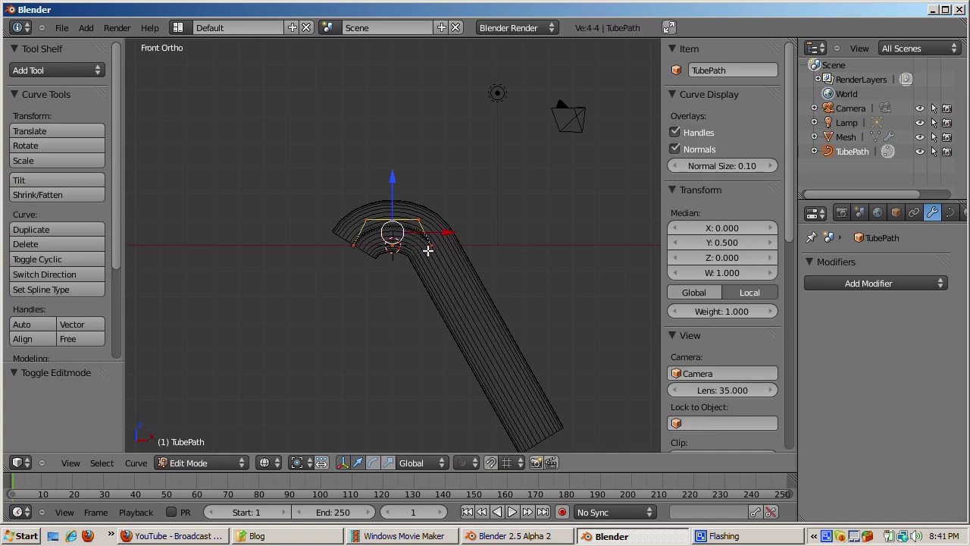
left_click(357, 245)
key("a")
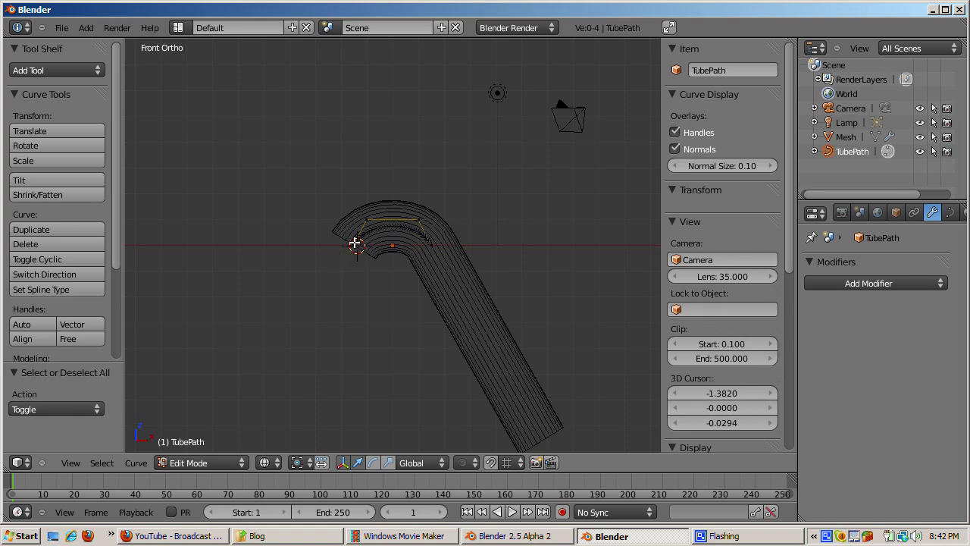
left_click(354, 242)
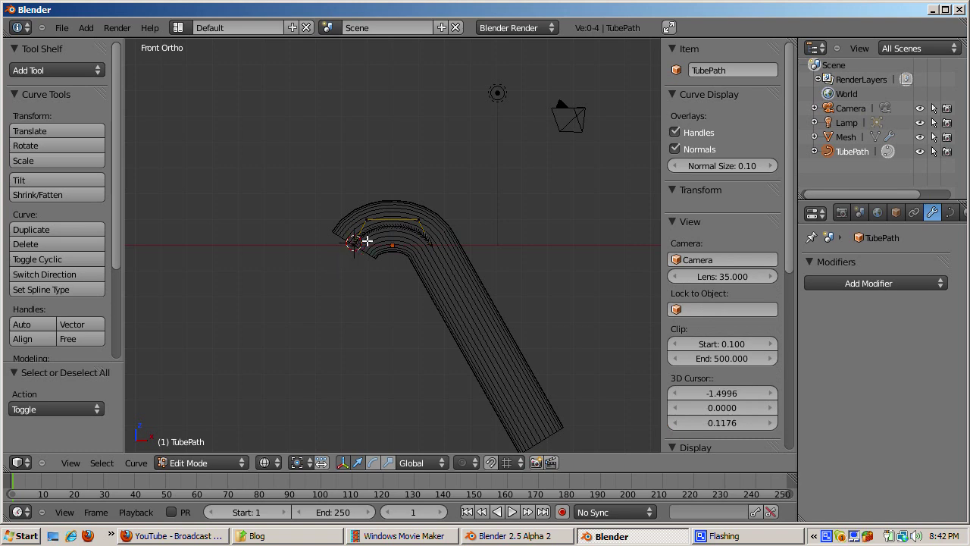
right_click(353, 250)
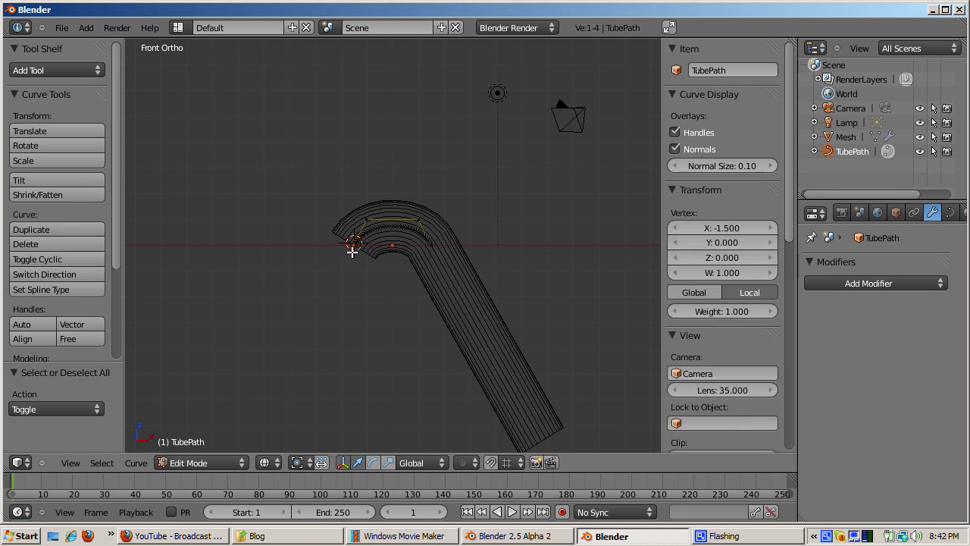
key("g")
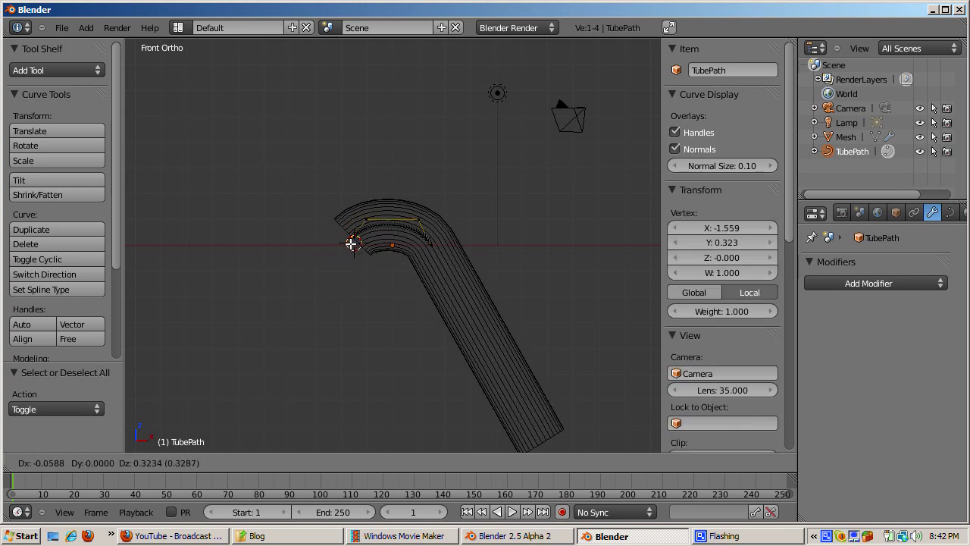
right_click(350, 243)
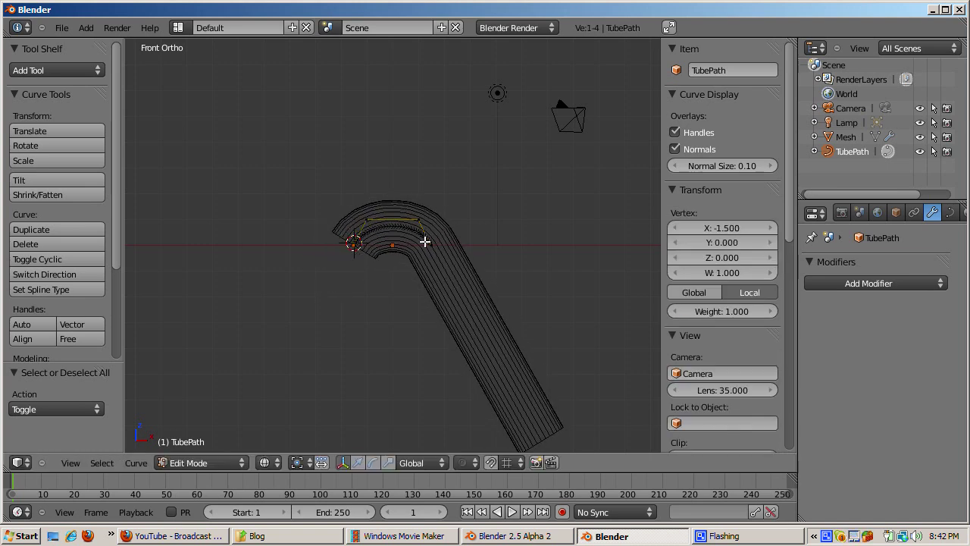
key("g")
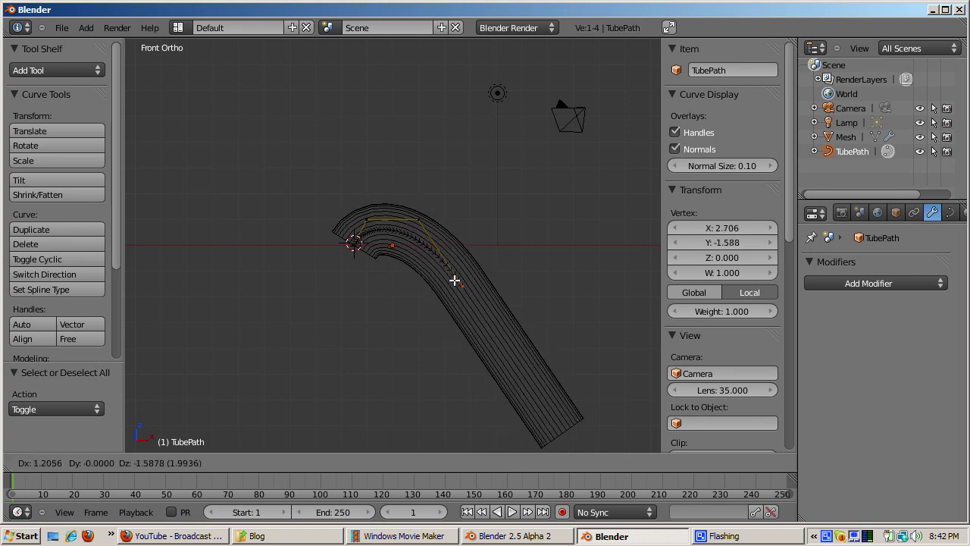
left_click(437, 247)
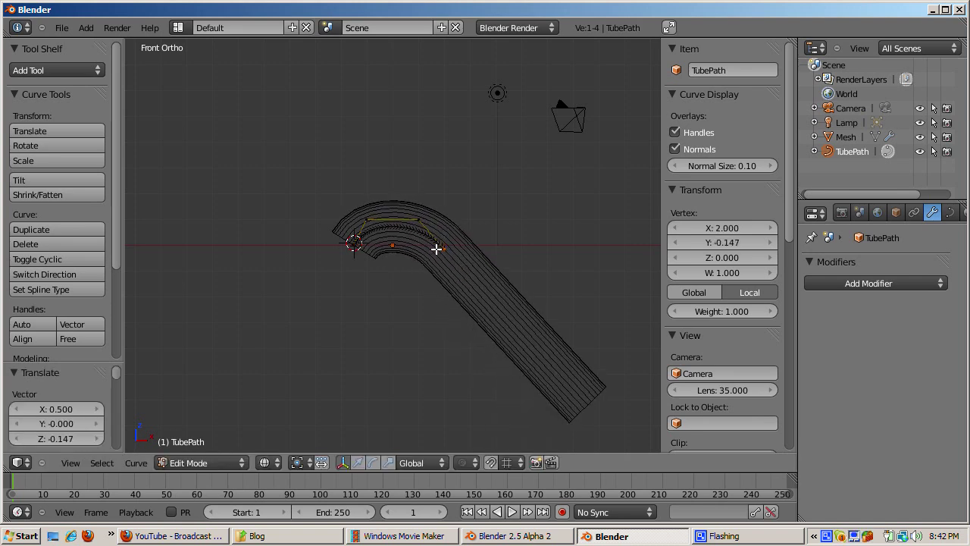
key("Tab")
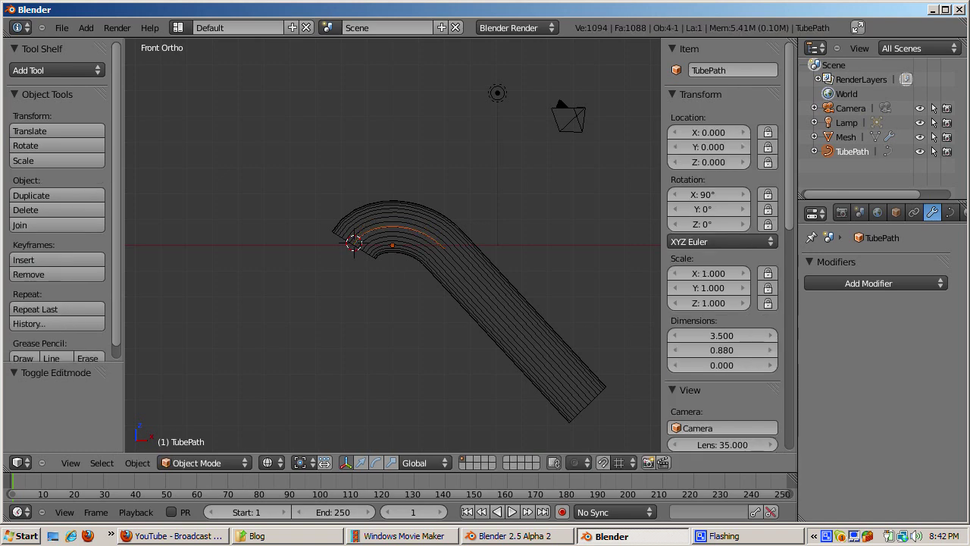
right_click(460, 274)
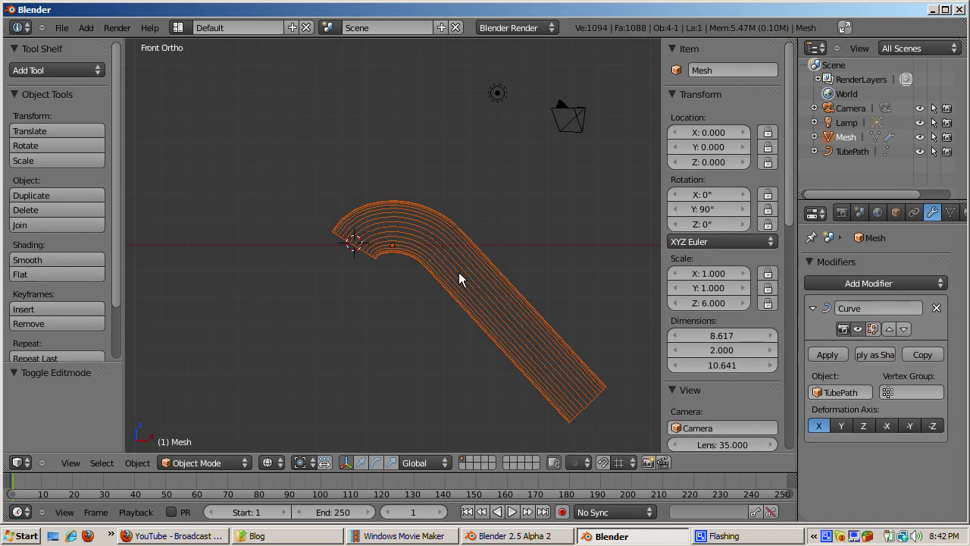
In Edit Mode, show the Curve deformation and switch to vertex select with nothing selected
key("Tab")
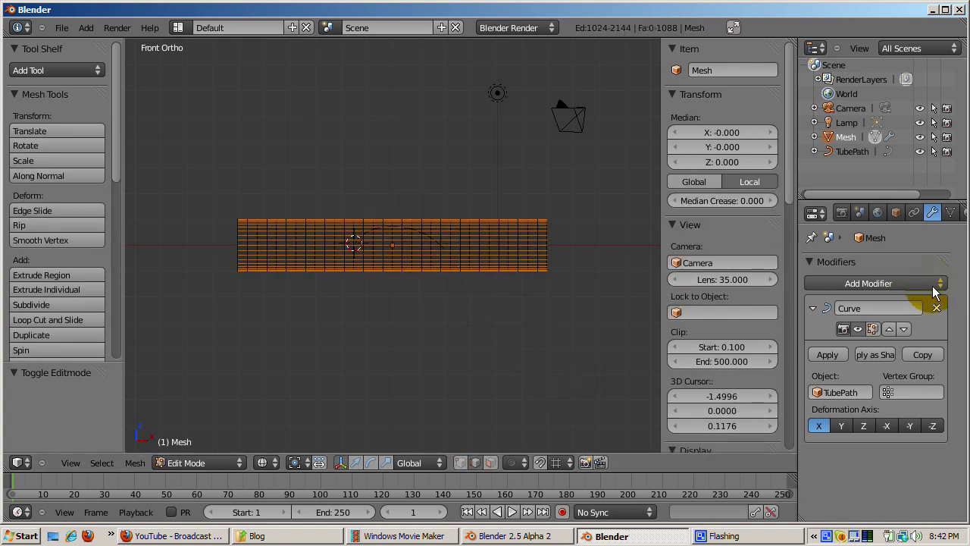
left_click(871, 329)
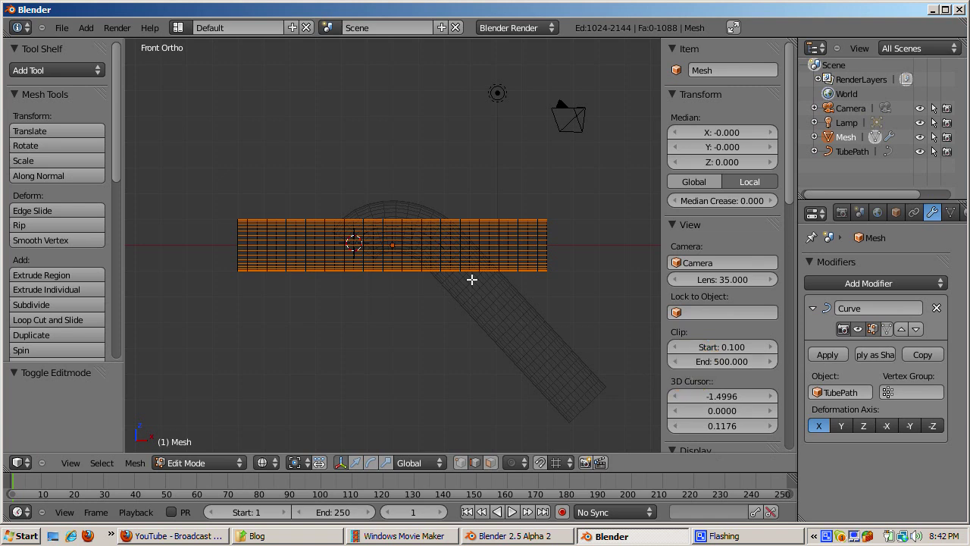
left_click(459, 462)
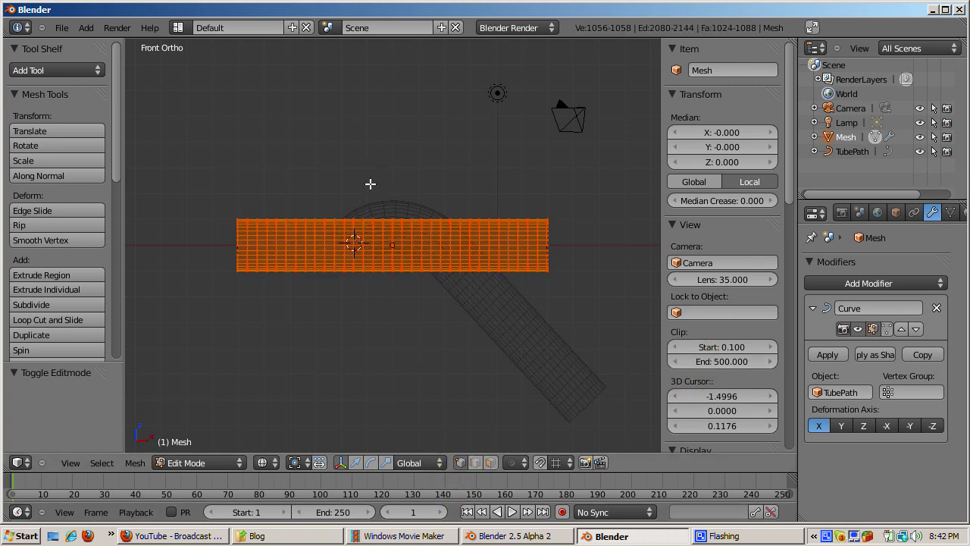
key("a")
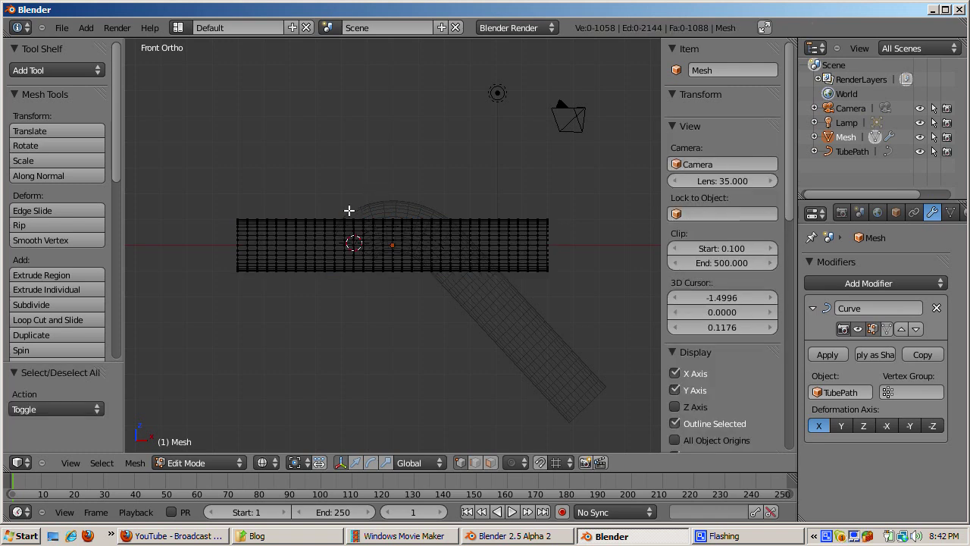
Box-select a vertical ring of vertices mid-tube and scale it up about 1.42
left_click(350, 202)
key("b")
left_click_drag(355, 206, 390, 293)
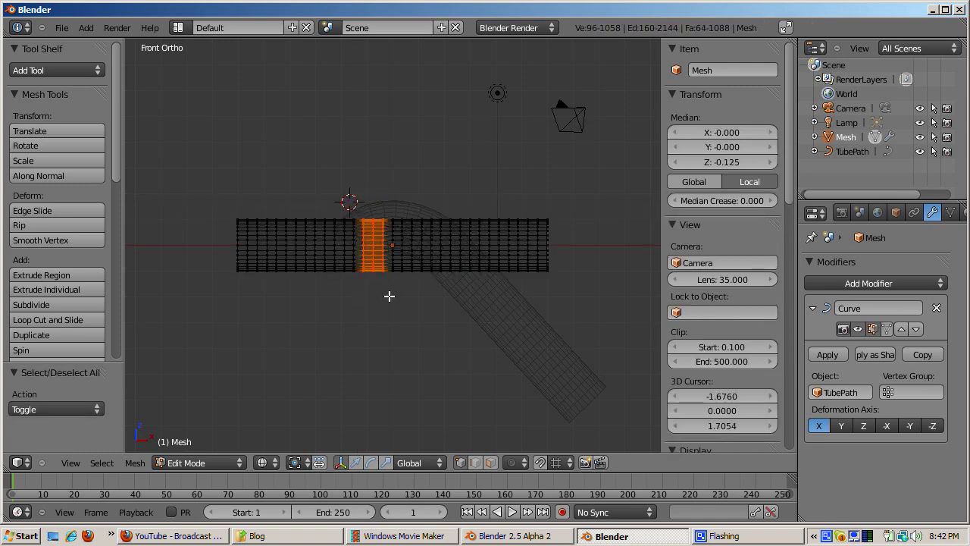
key("s")
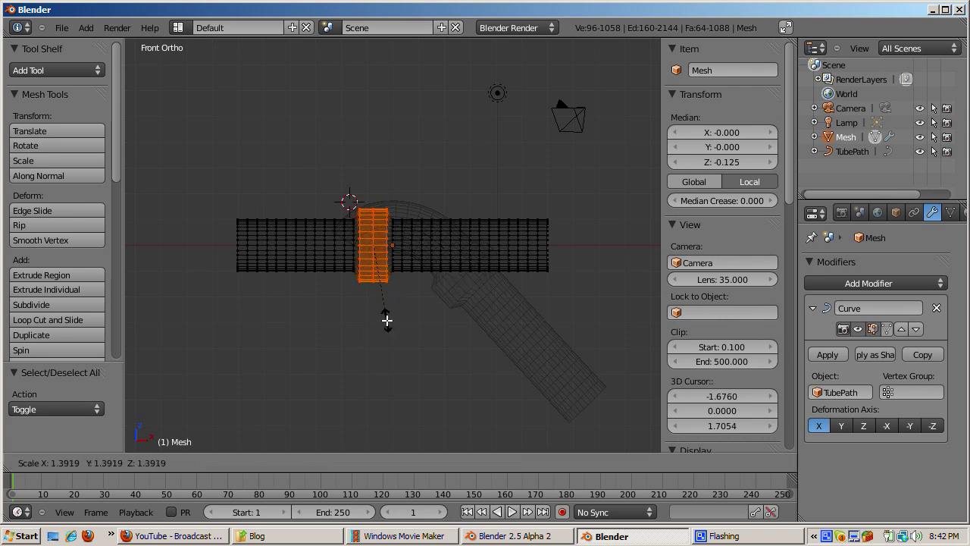
left_click(385, 319)
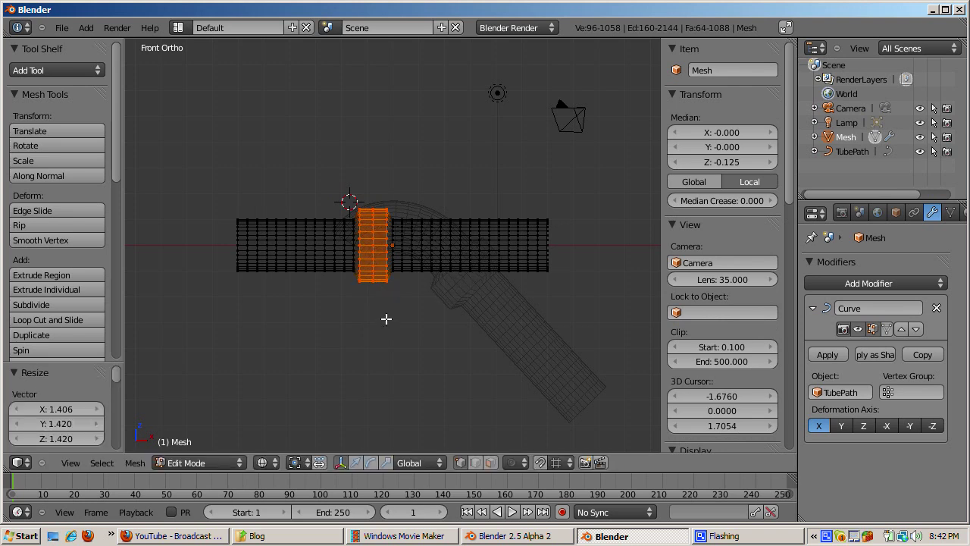
Enable the modifier's On Cage display, keeping X as the deformation axis
left_click(422, 283)
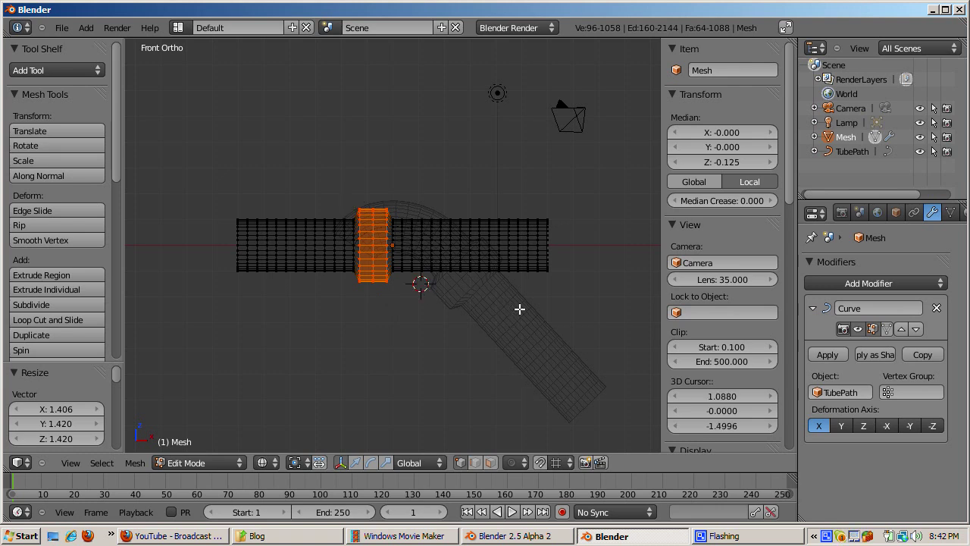
left_click(886, 328)
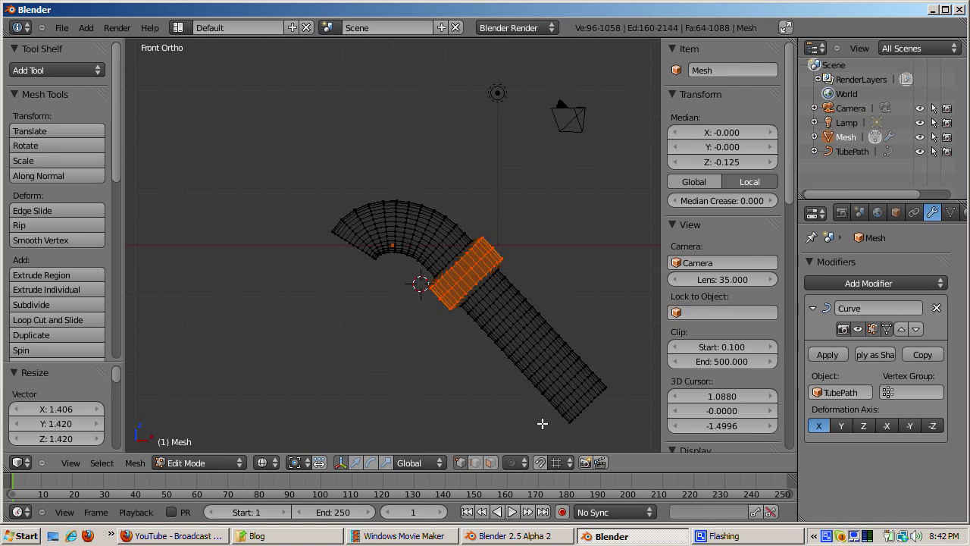
left_click(818, 425)
Edit TubePath and extend it with three new points toward the right
key("Tab")
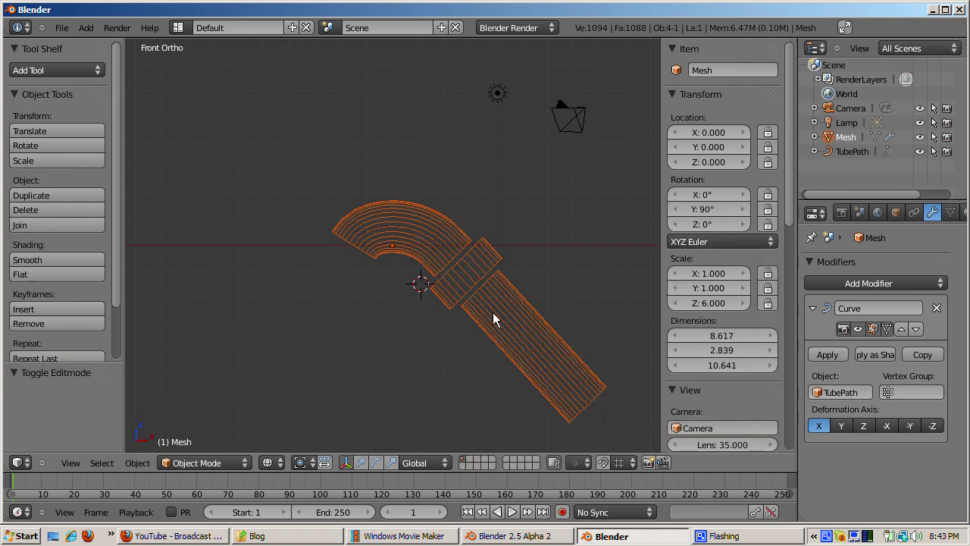
left_click(850, 151)
key("Tab")
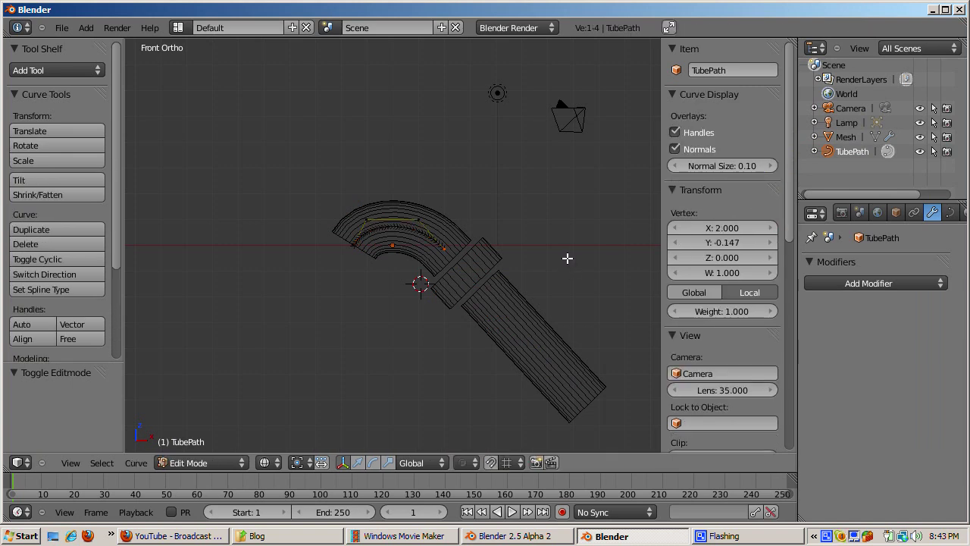
left_click(489, 300, "ctrl")
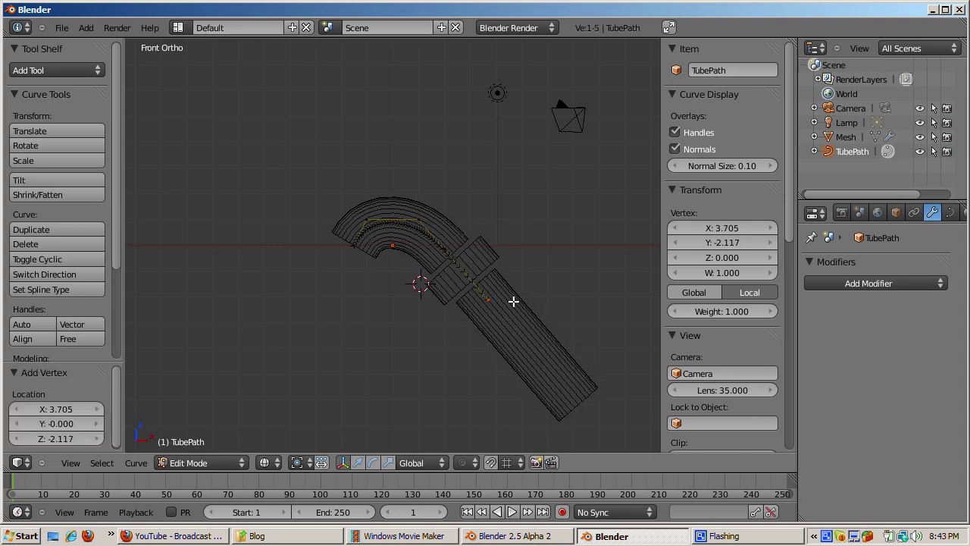
left_click(521, 309, "ctrl")
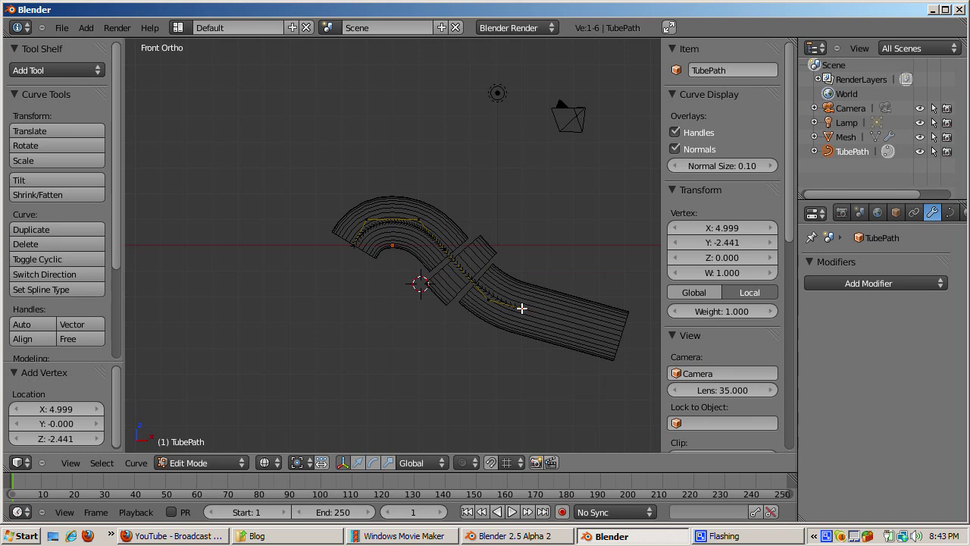
left_click(556, 313, "ctrl")
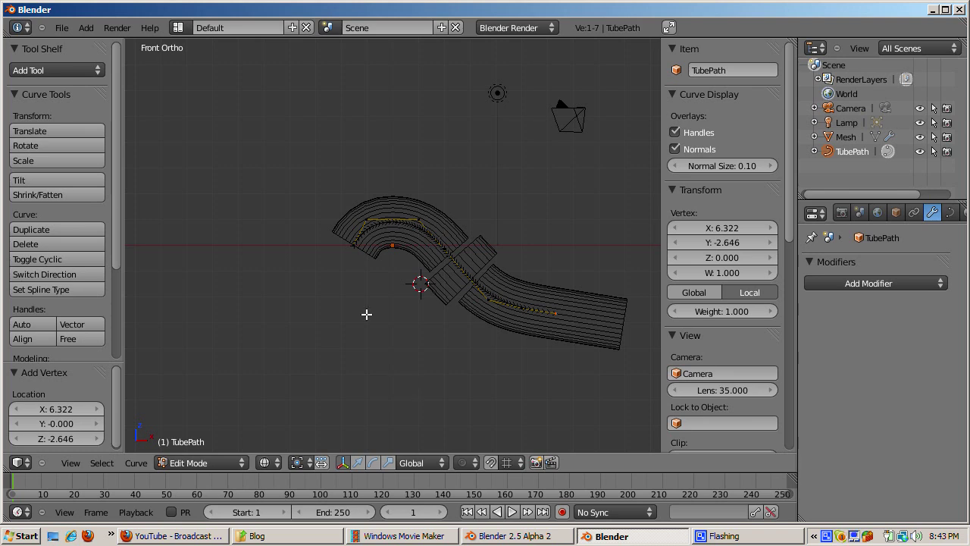
Add two points beyond the curve's left end and raise the top-arc point
right_click(357, 249)
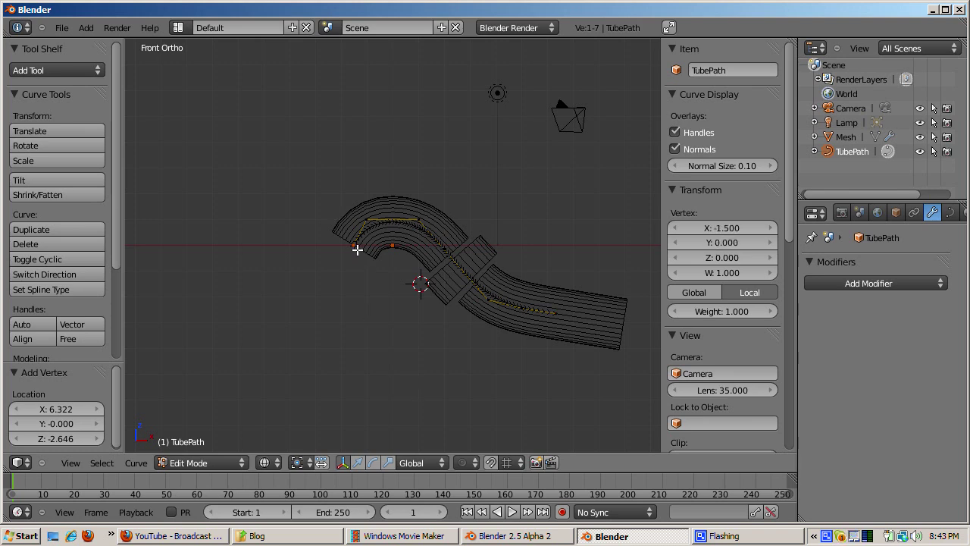
left_click(285, 306, "ctrl")
left_click(230, 338, "ctrl")
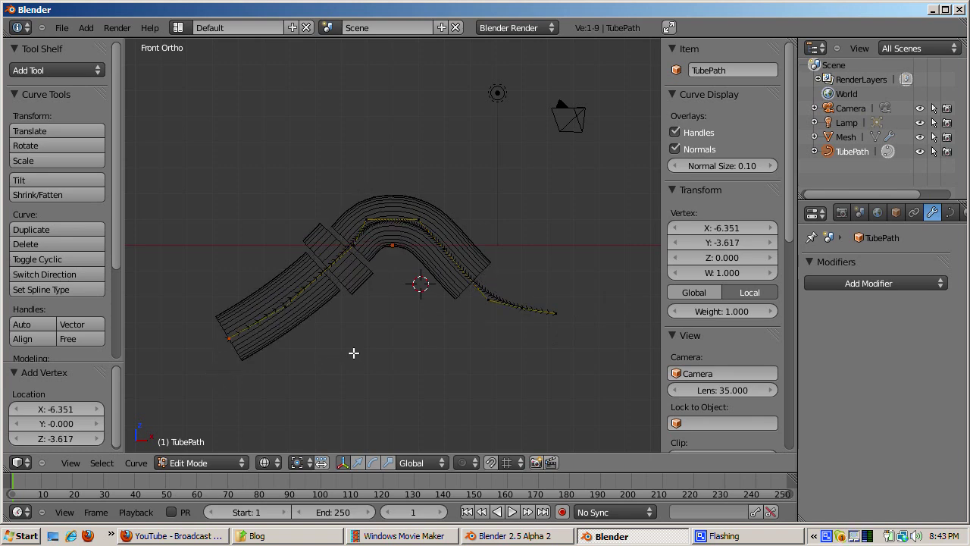
right_click(423, 217)
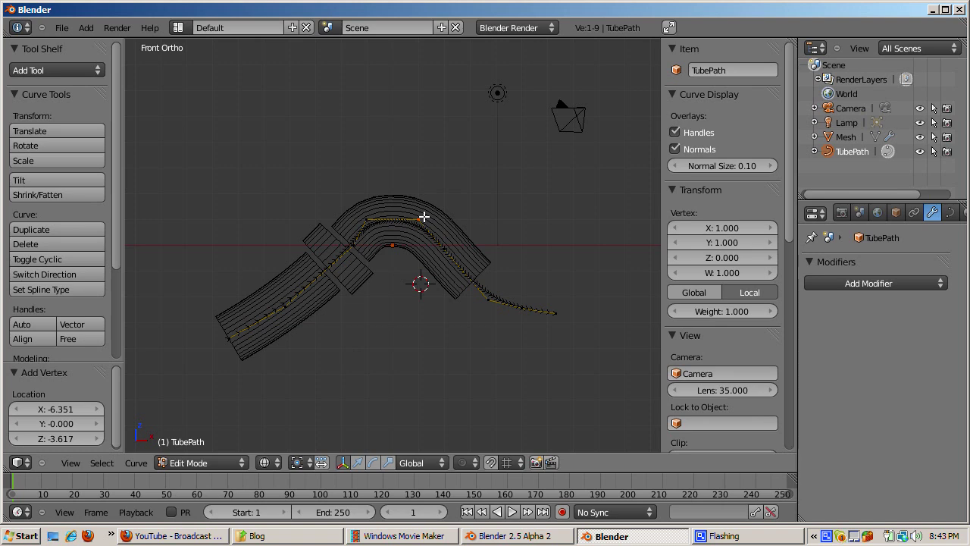
key("g")
left_click(421, 202)
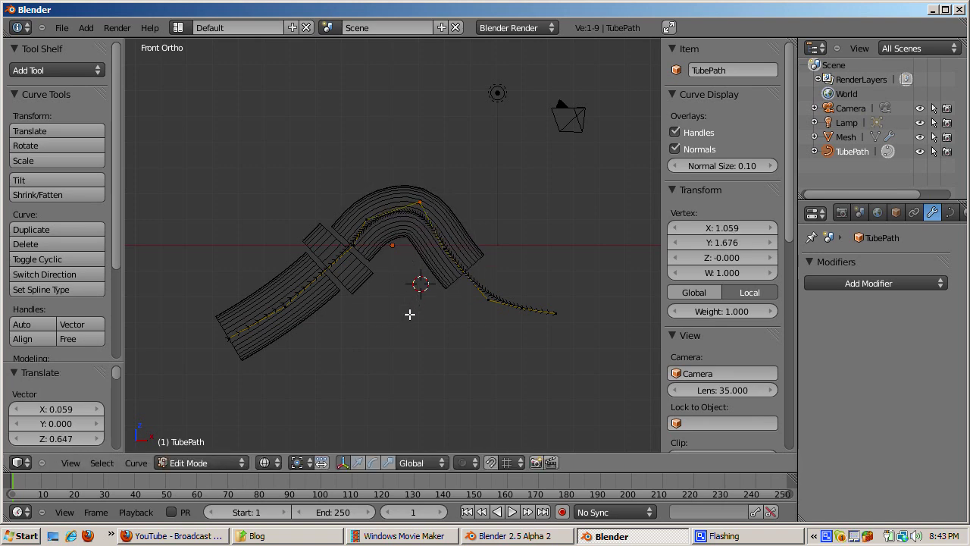
In Object Mode, select the tube, switch to solid shading and slide it along X to 0.212
key("Tab")
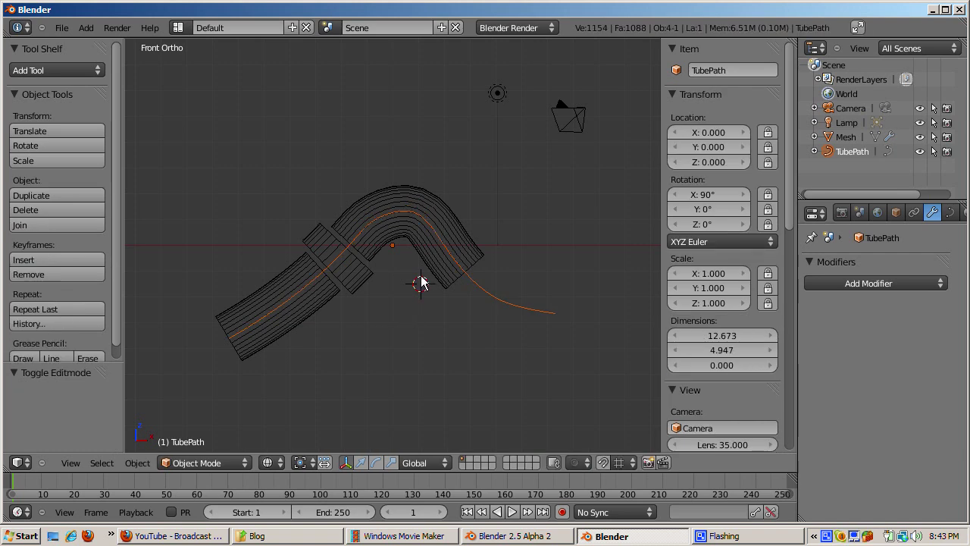
right_click(433, 256)
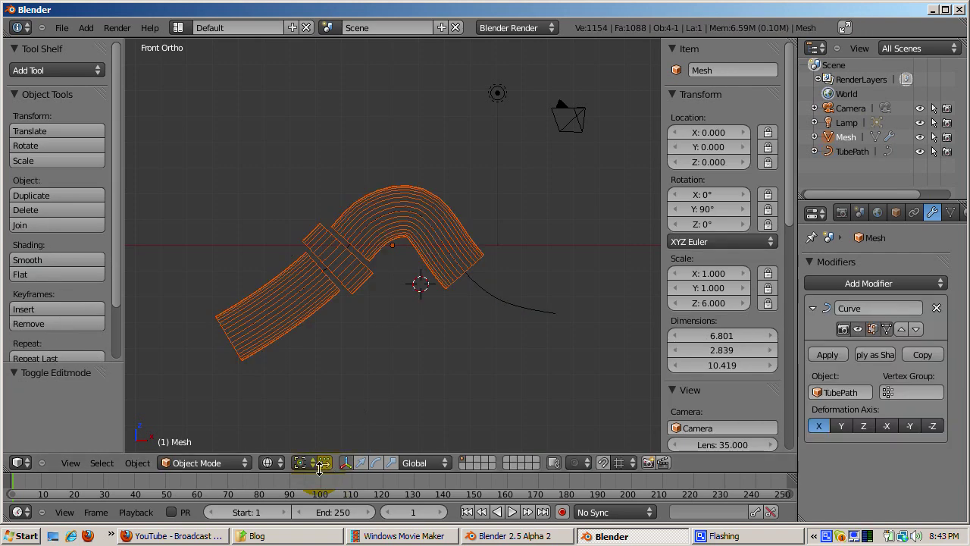
key("z")
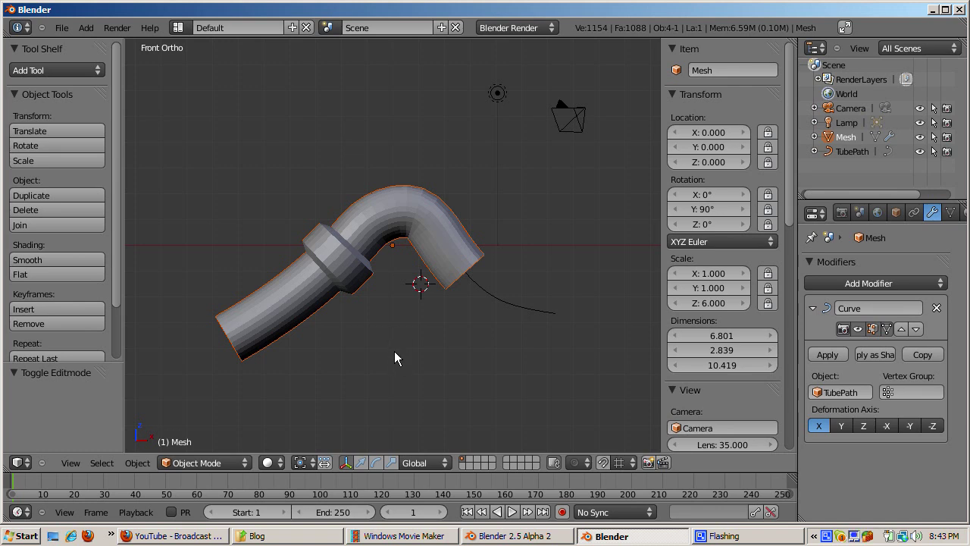
key("g")
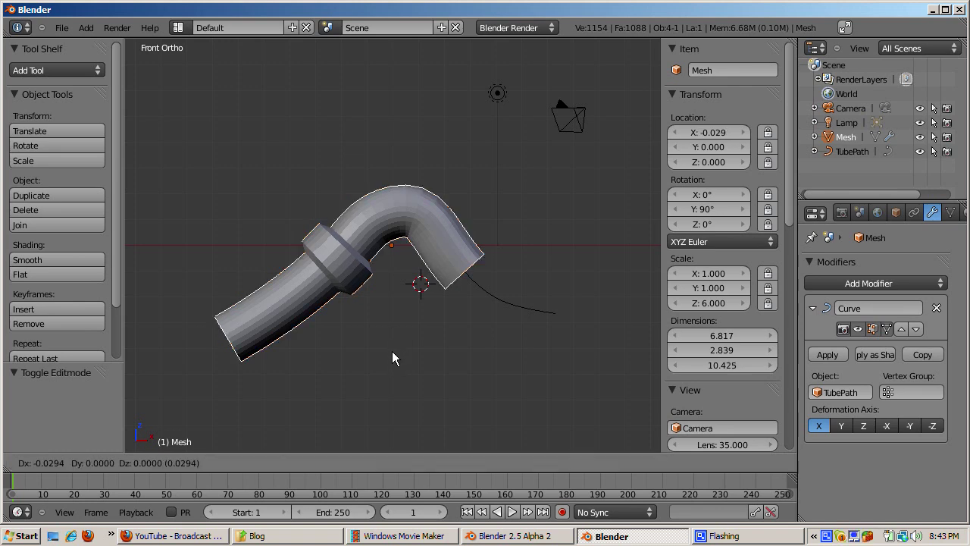
key("x")
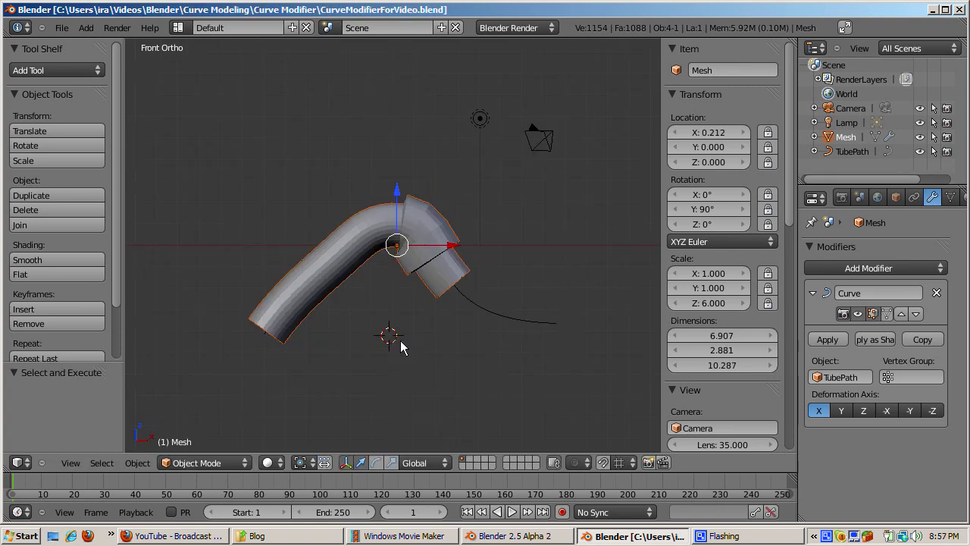
Add a NURBS circle and name it TubeCircle
key("shift+a")
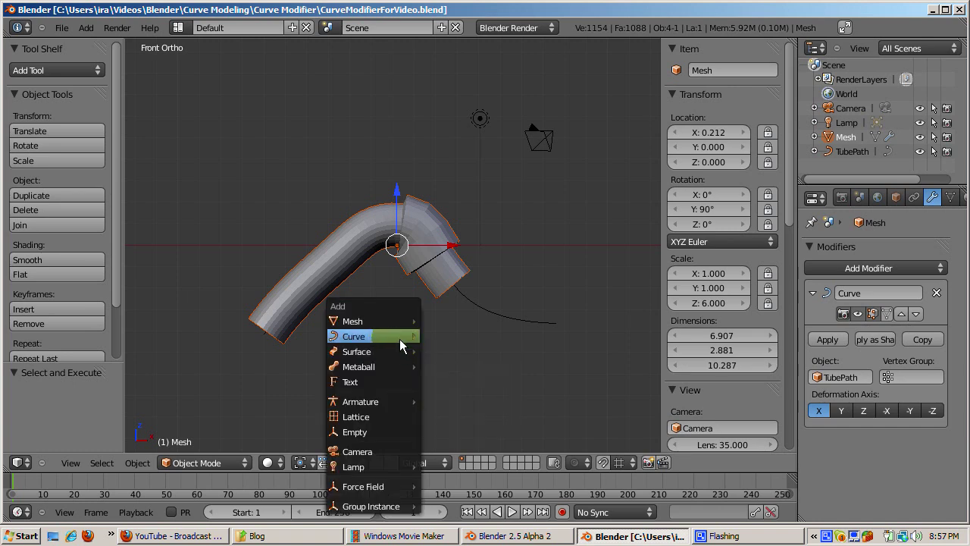
mouse_move(402, 336)
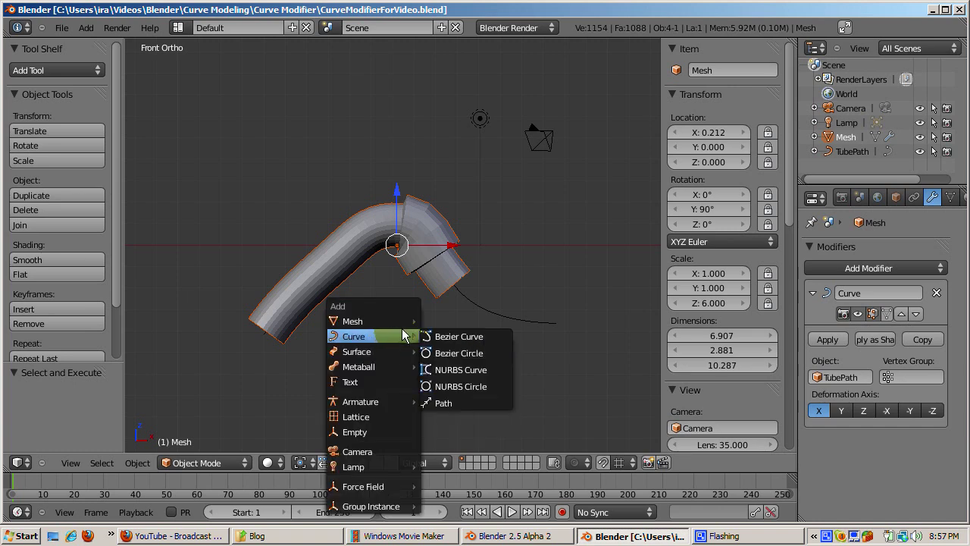
left_click(450, 387)
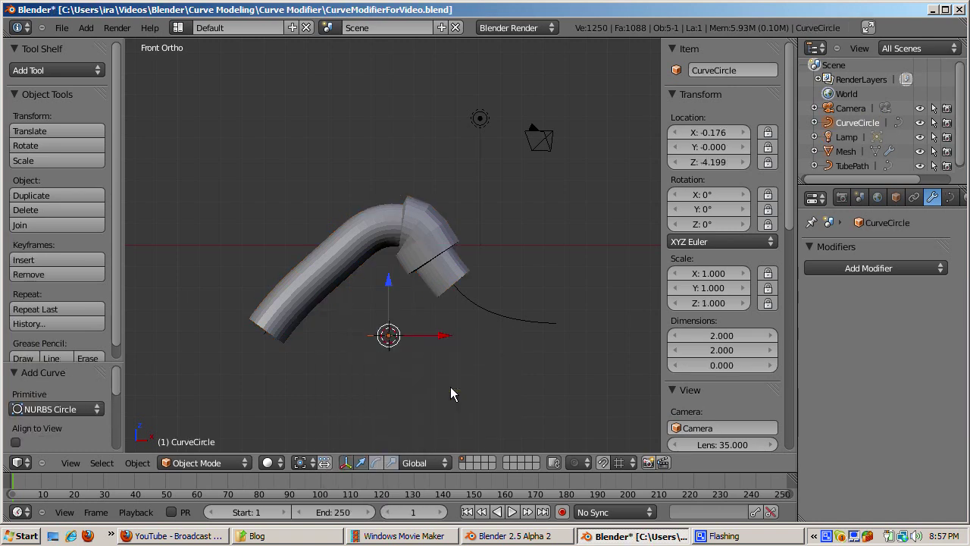
left_click(725, 70)
type("Tube")
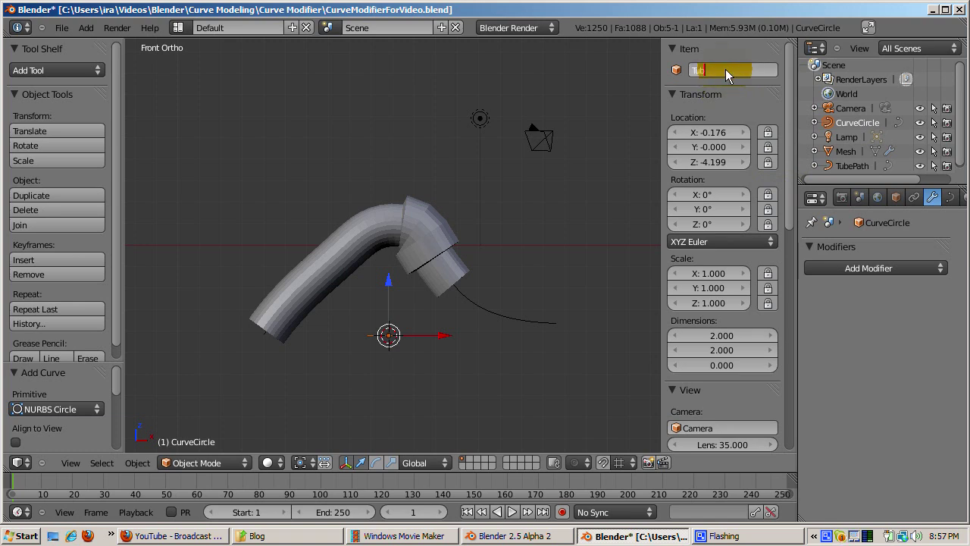
type("Circle")
key("Return")
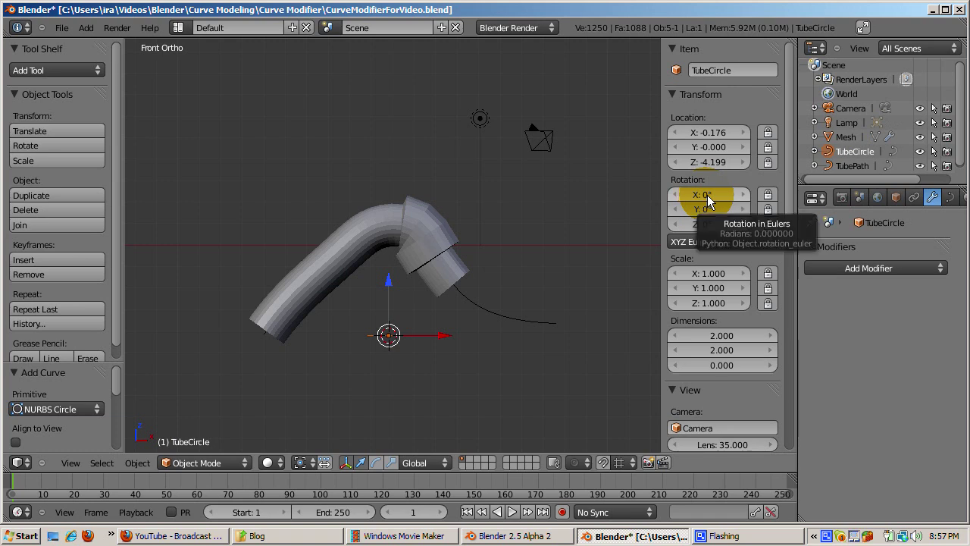
Set TubeCircle's X rotation to 90° and scale it up to 1.416
left_click(707, 194)
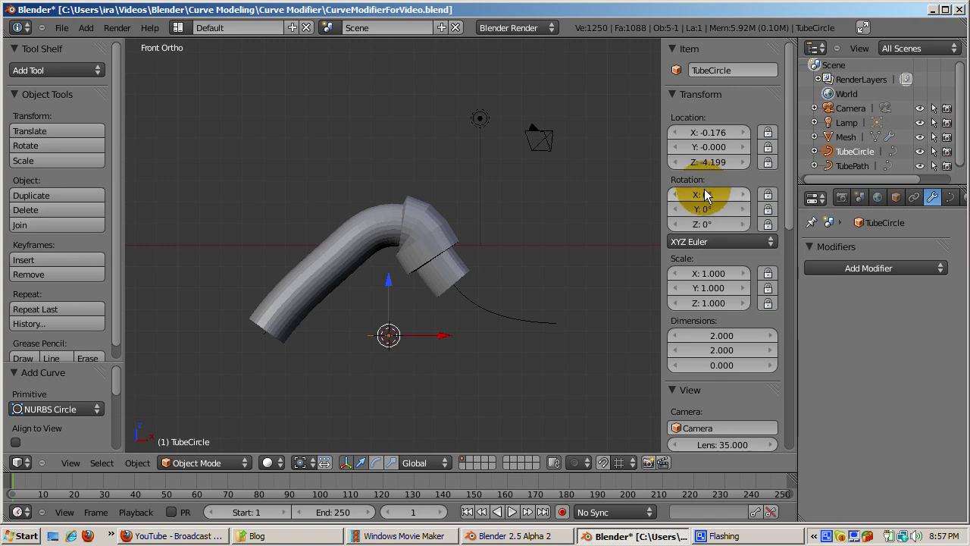
type("90")
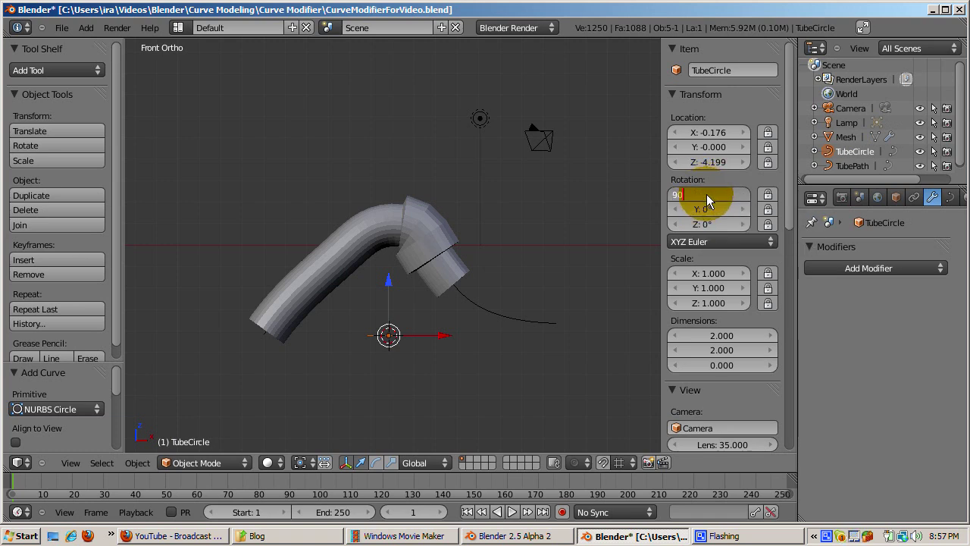
key("Return")
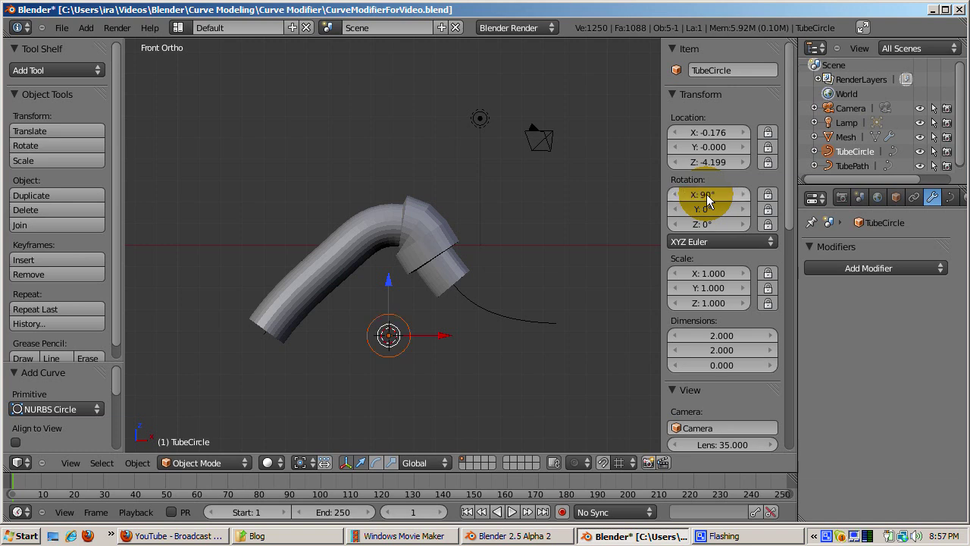
left_click(465, 356)
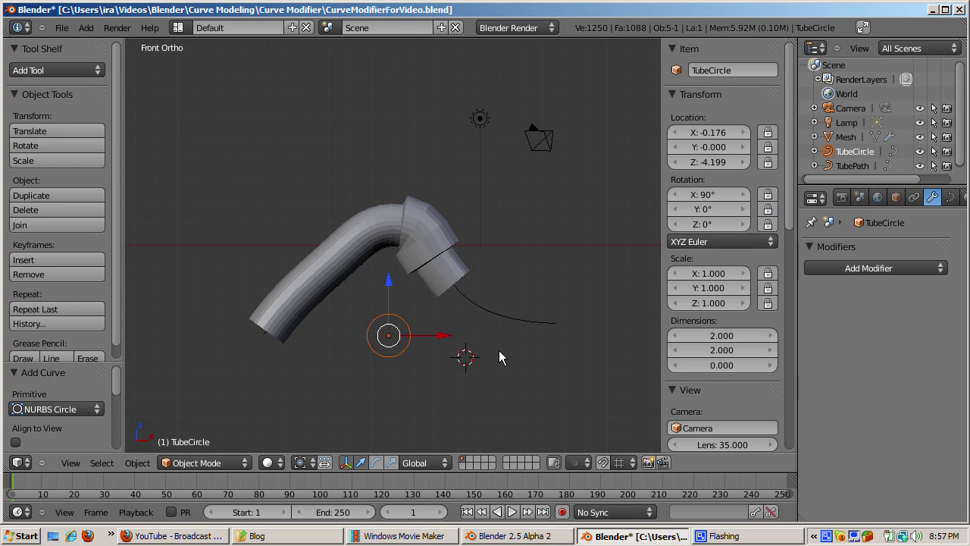
key("s")
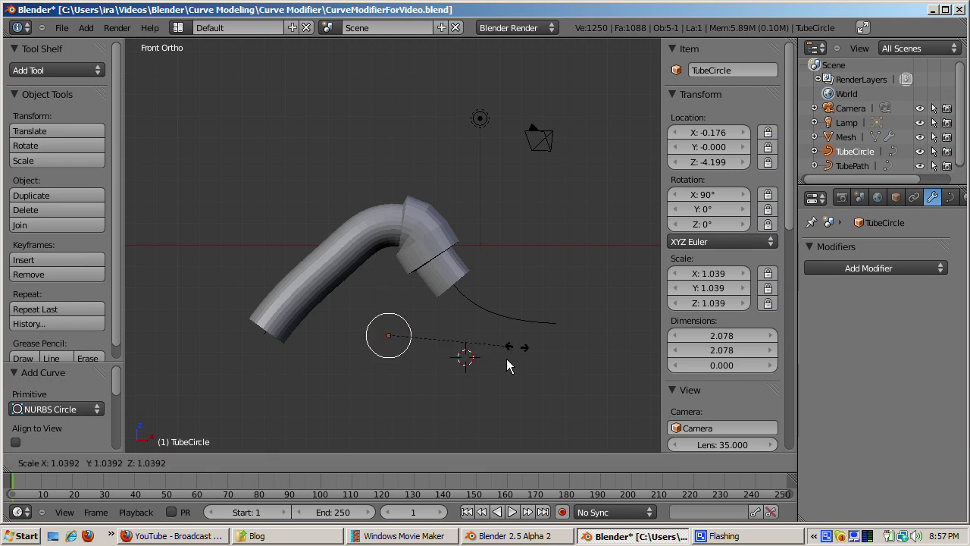
left_click(545, 351)
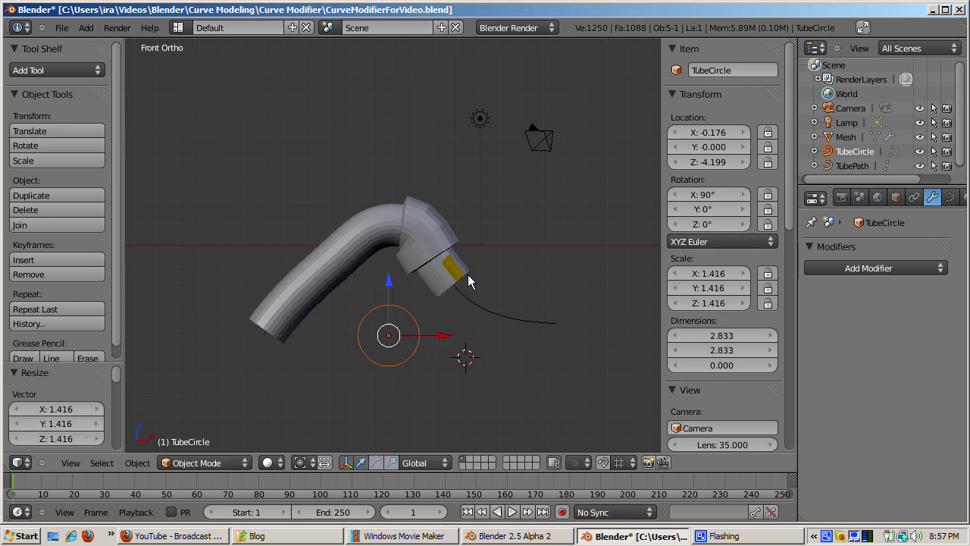
Replace the tube's Curve modifier with a new Curve modifier targeting TubeCircle
right_click(433, 258)
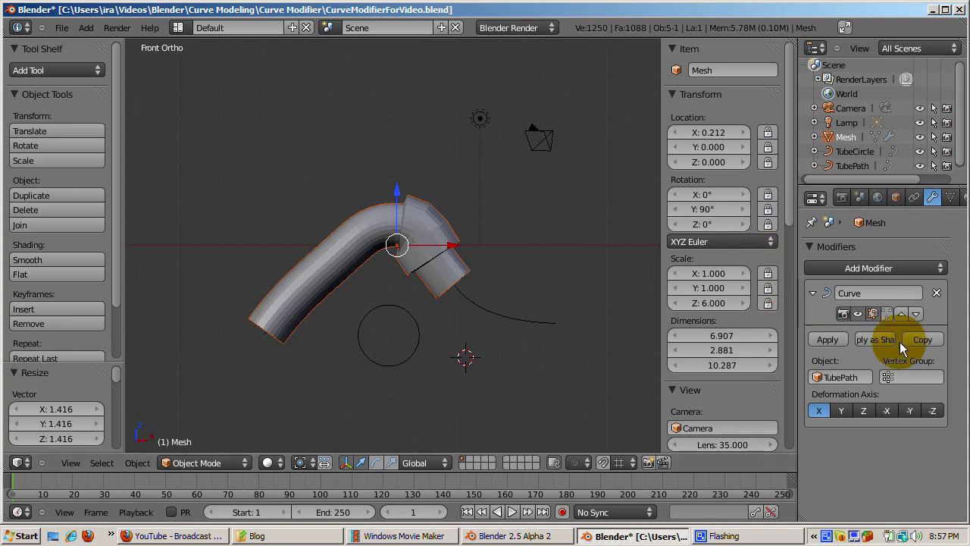
left_click(937, 293)
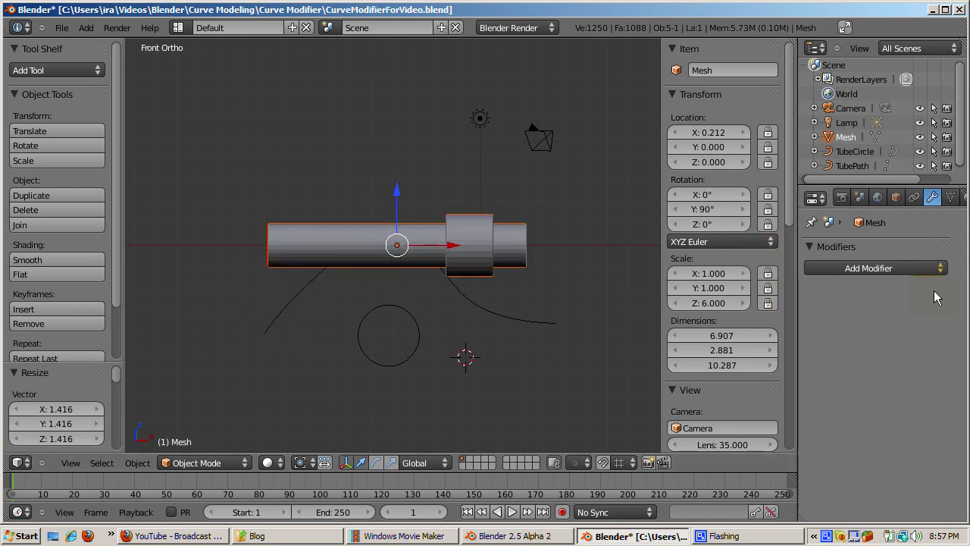
left_click(898, 267)
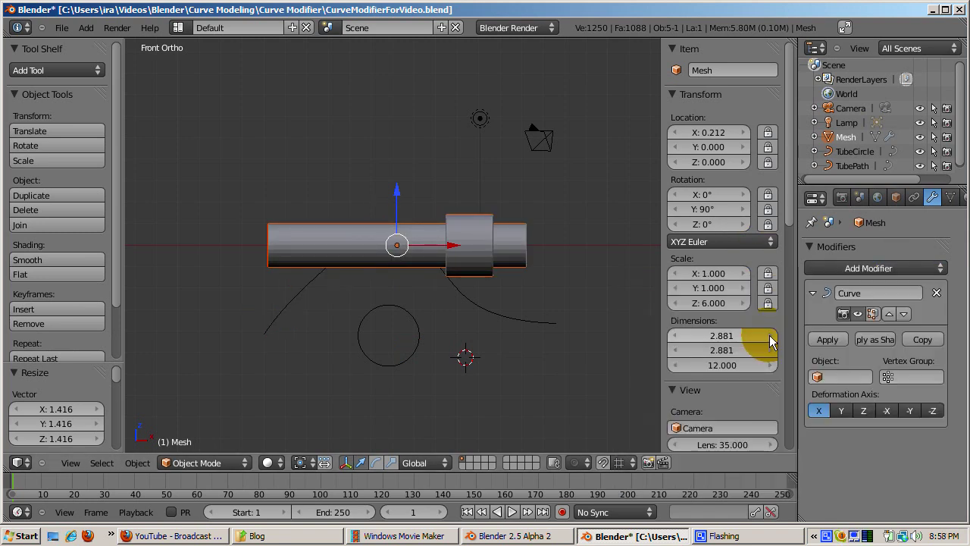
left_click(820, 378)
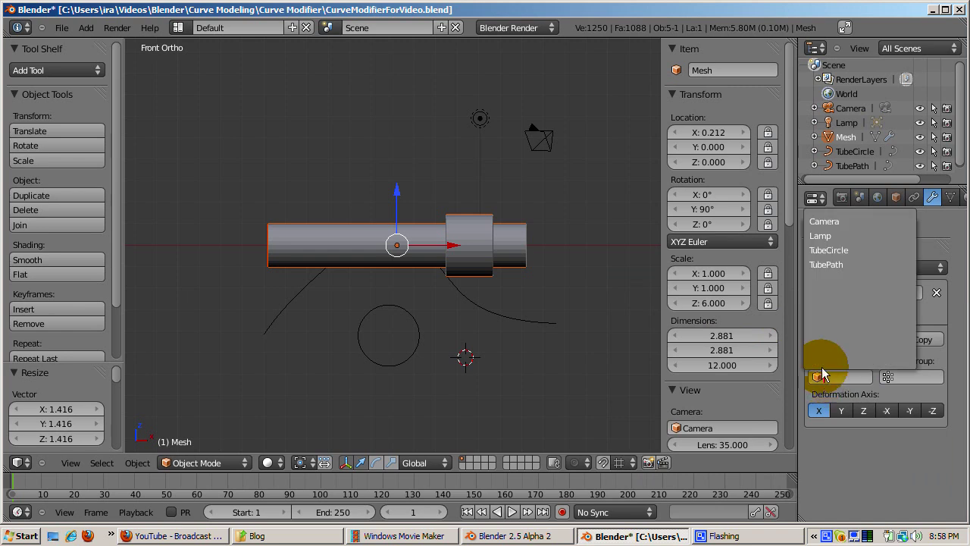
left_click(824, 250)
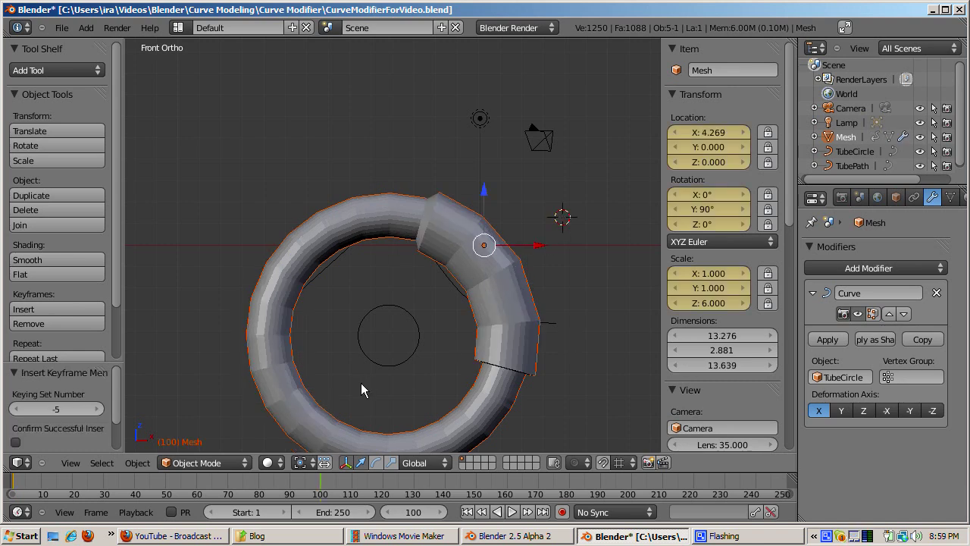
left_click(411, 512)
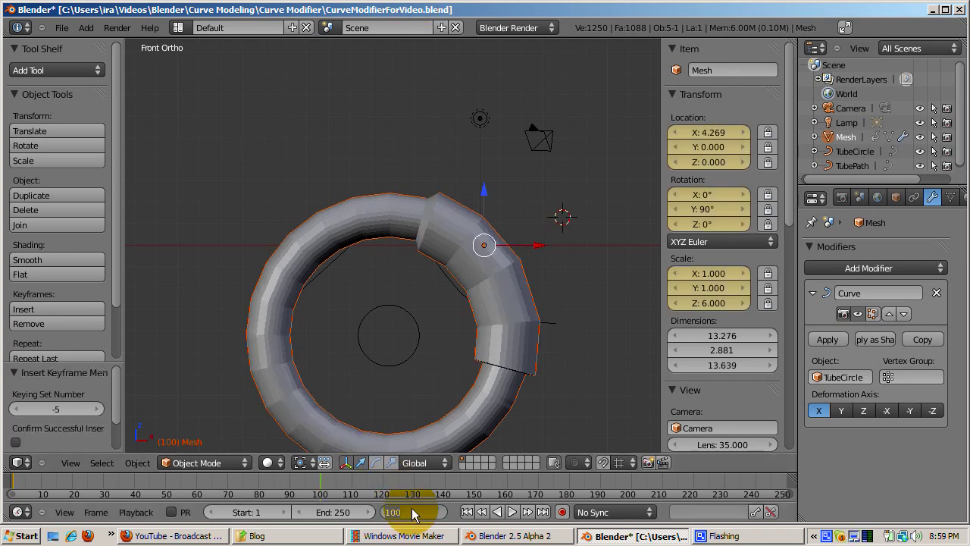
Go to frame 1, play and stop the animation, then jump to the frame 100 keyframe
type("1")
key("Return")
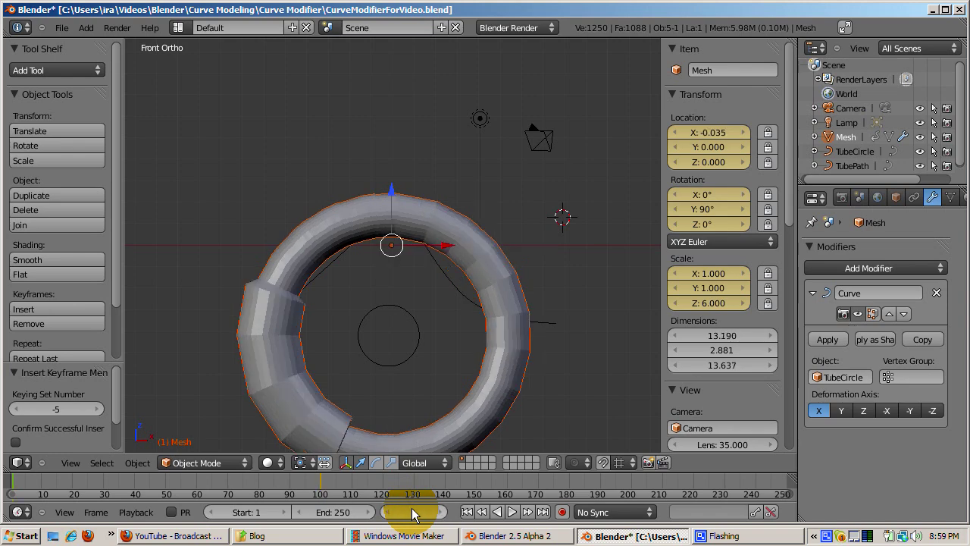
key("alt+a")
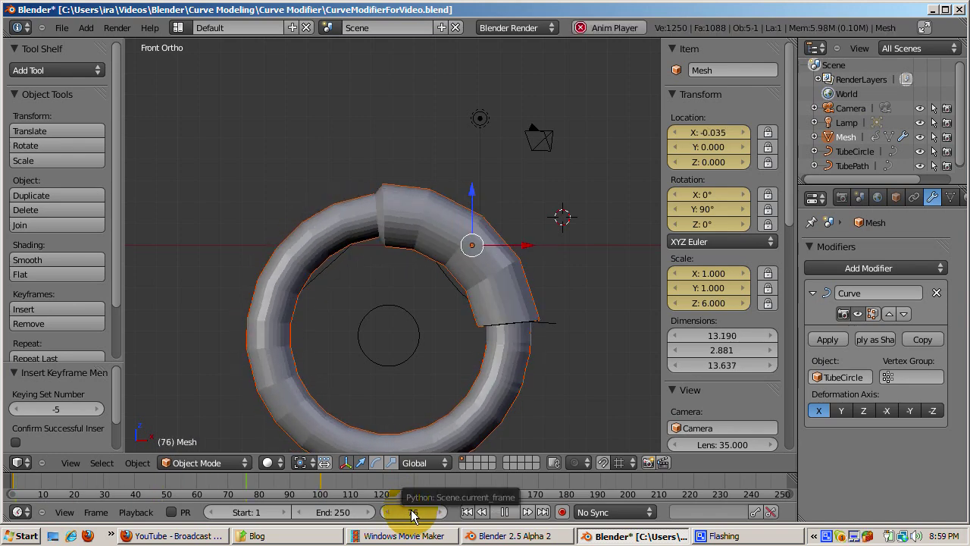
key("Escape")
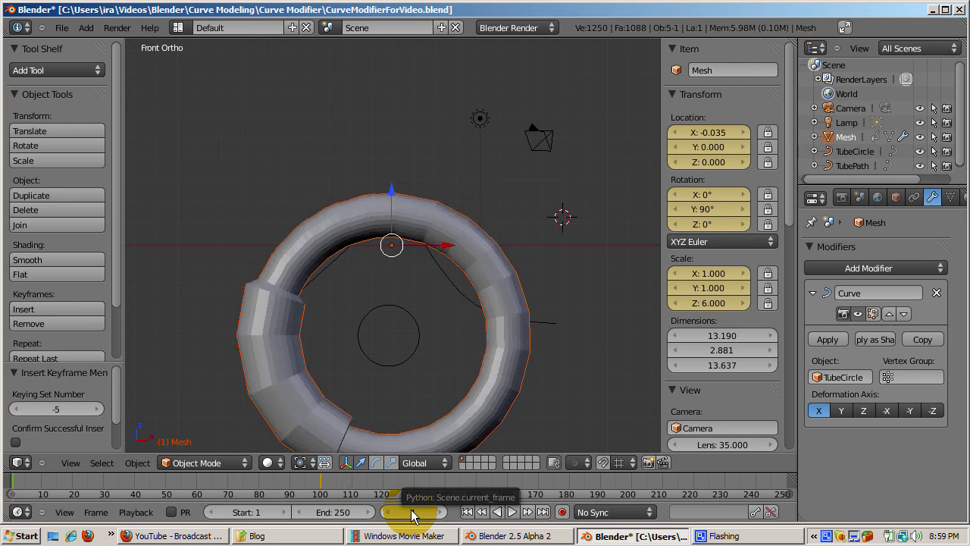
key("Up")
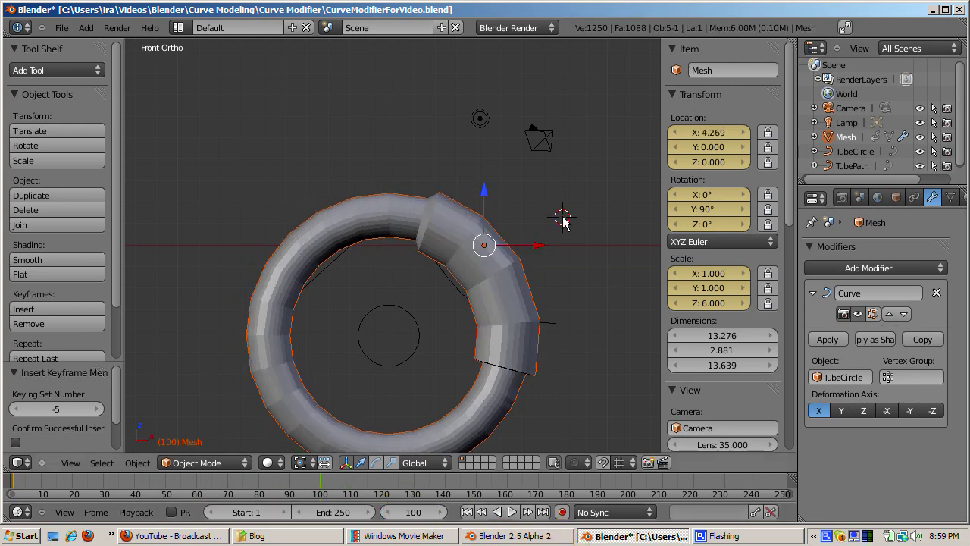
Return to frame 1 and replay the tube's travel around TubeCircle, then stop
left_click(411, 512)
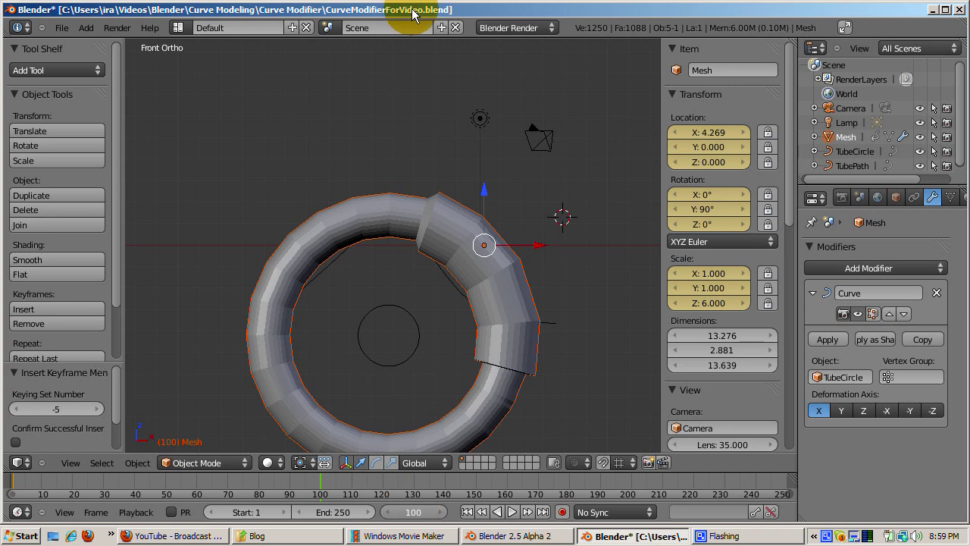
type("1")
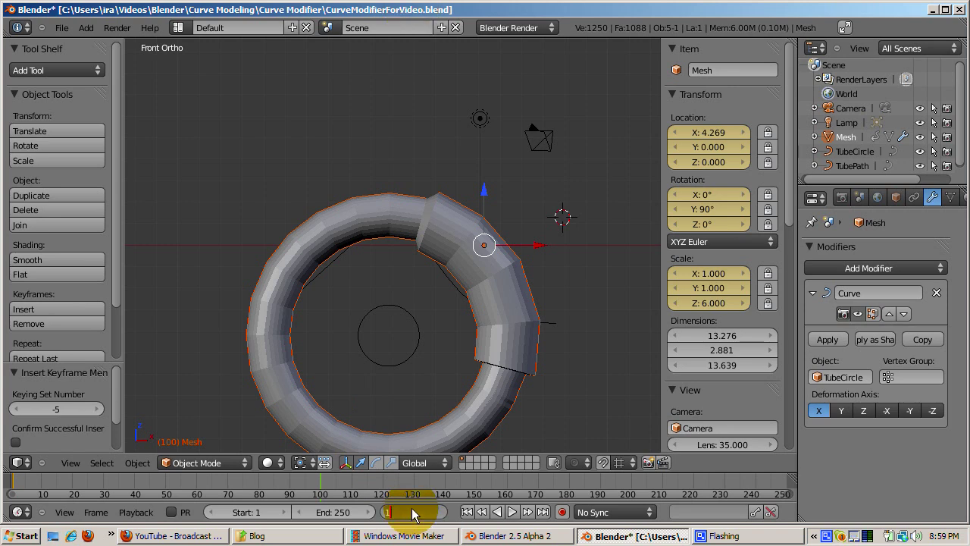
key("Return")
key("alt+a")
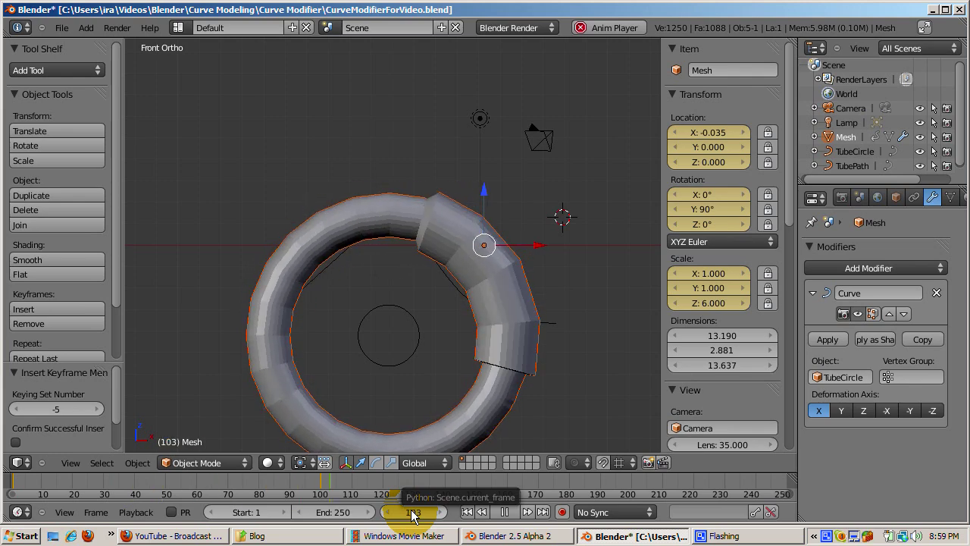
key("Escape")
left_click(413, 513)
Check frame 100, then play the animation from frame 1 and stop it
type("100")
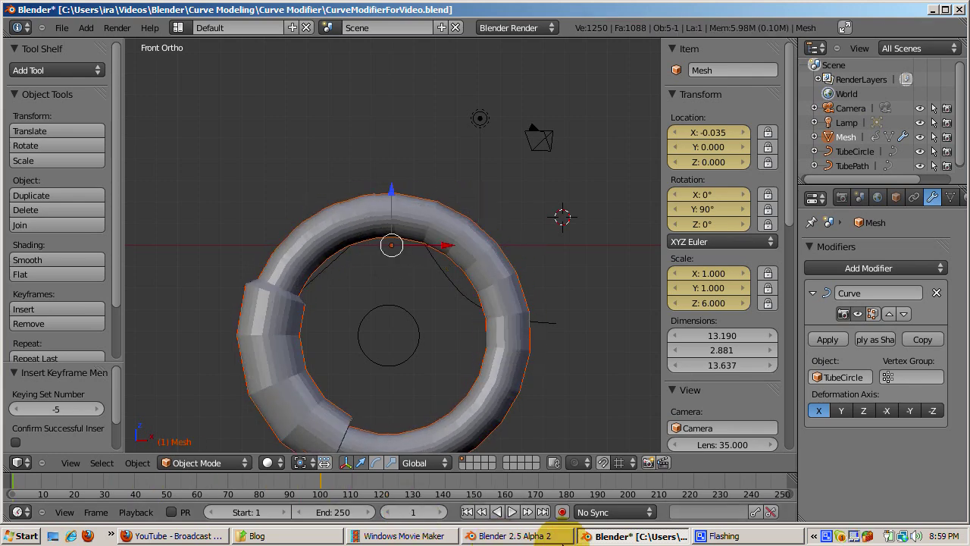
key("Return")
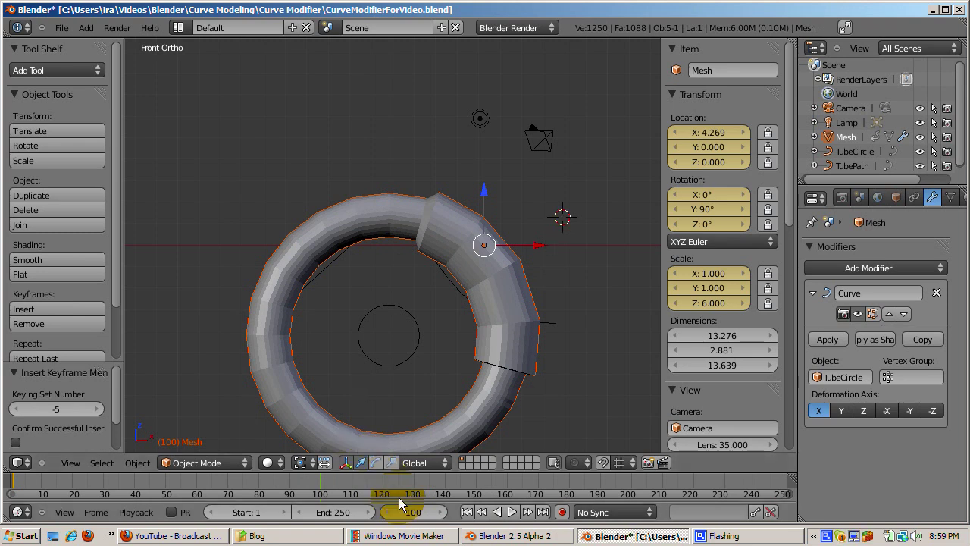
left_click(411, 512)
type("1")
key("Return")
key("alt+a")
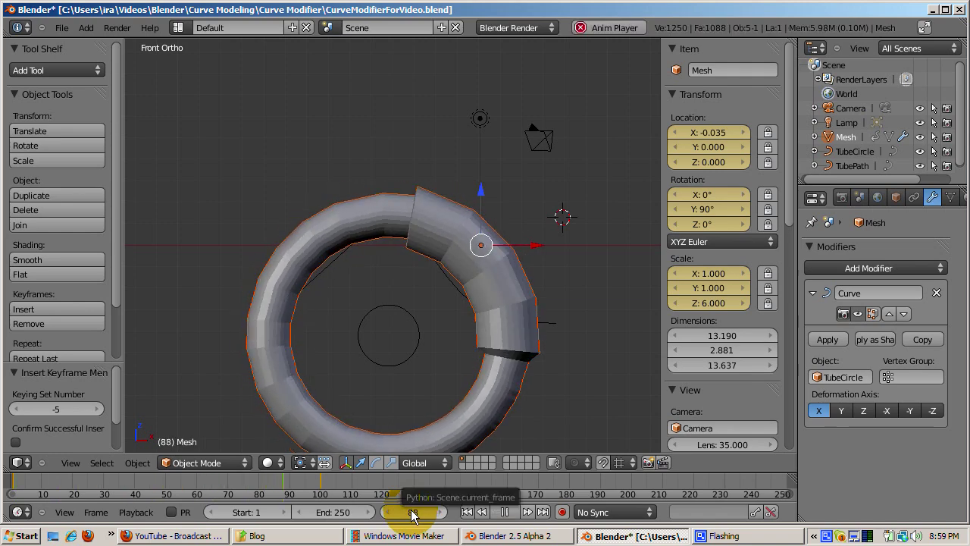
key("Escape")
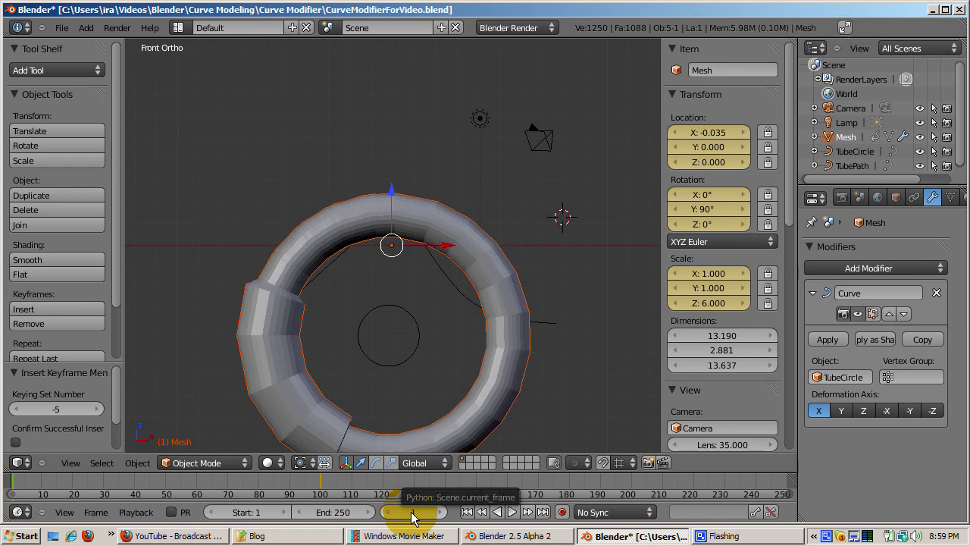
Jump to frame 100, go back to frame 1 and start playback again
left_click(412, 517)
type("100")
key("Return")
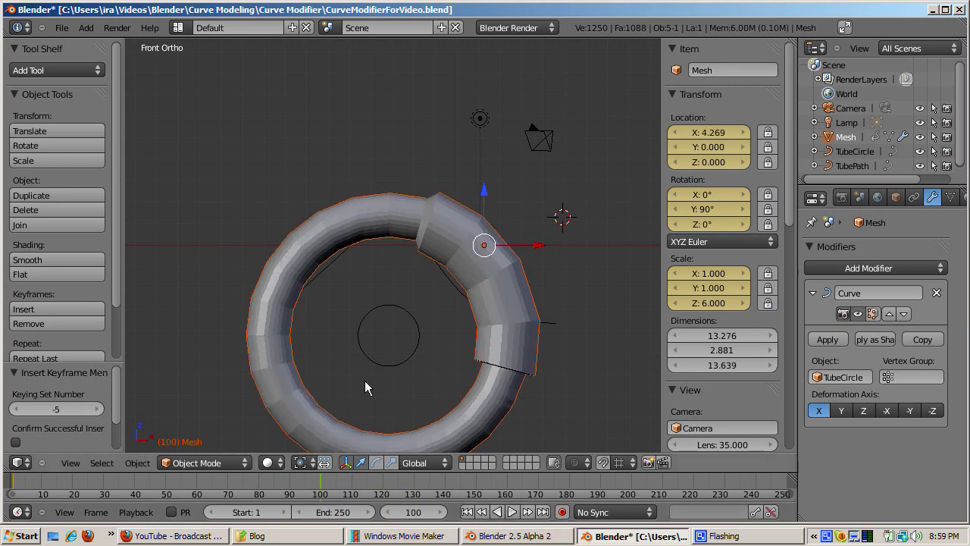
left_click(411, 511)
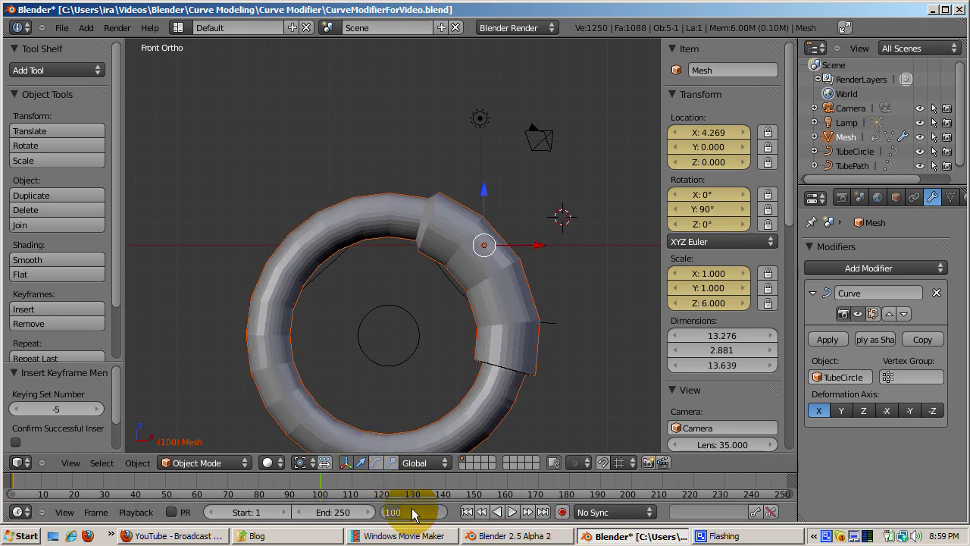
type("1")
key("Return")
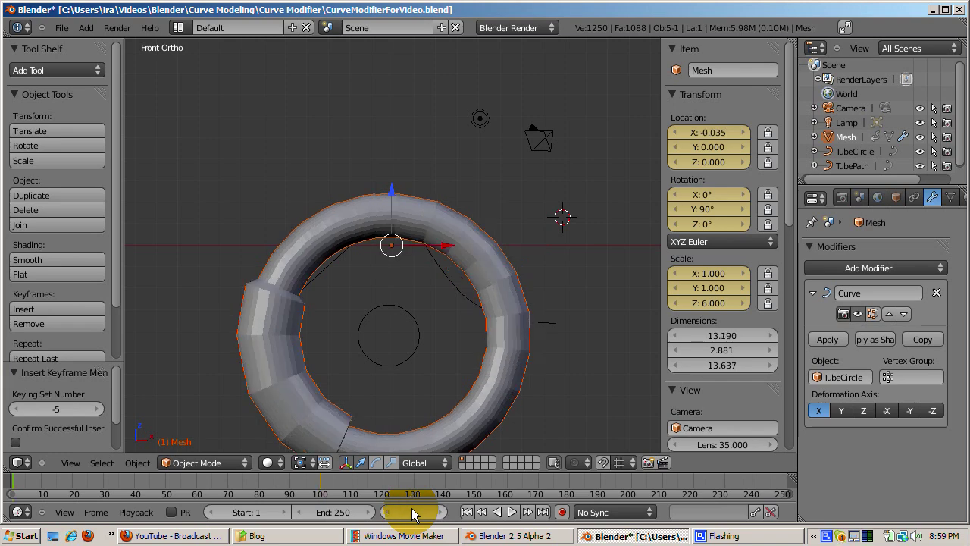
key("alt+a")
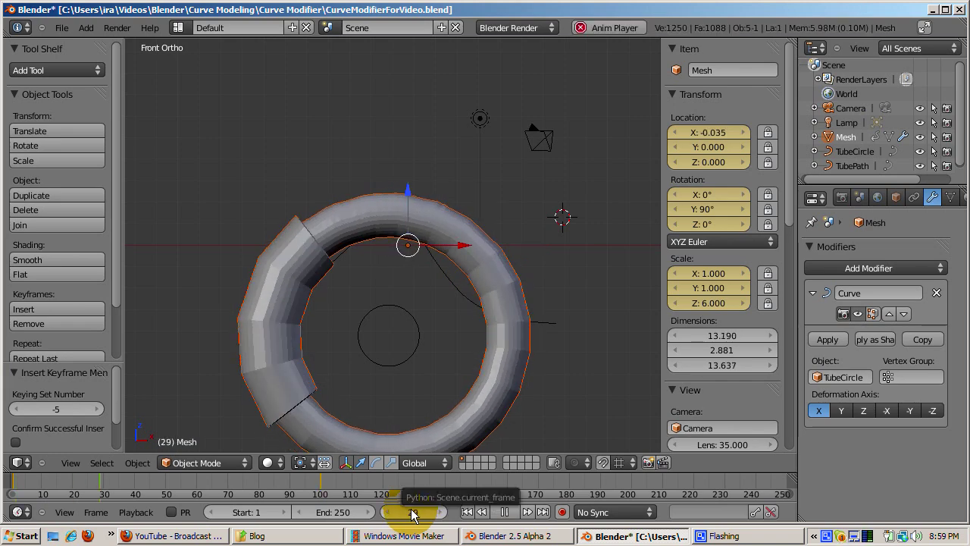